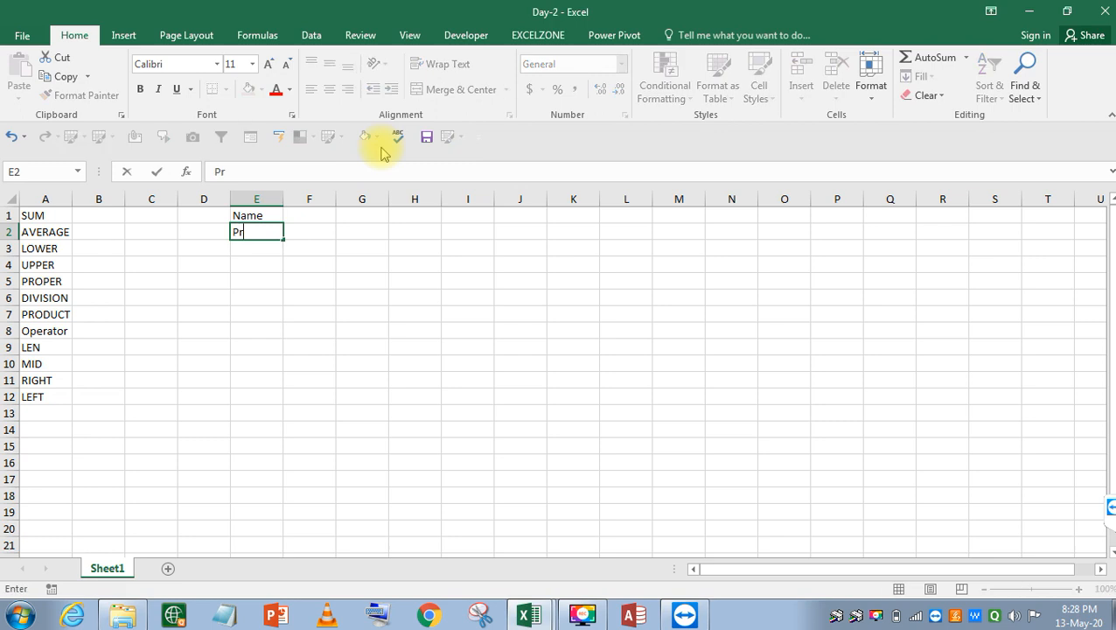
Step: Enter a person's full name in E2 and fill the custom name list down to E12
{"action": "type", "text": "Kumar Roy"}
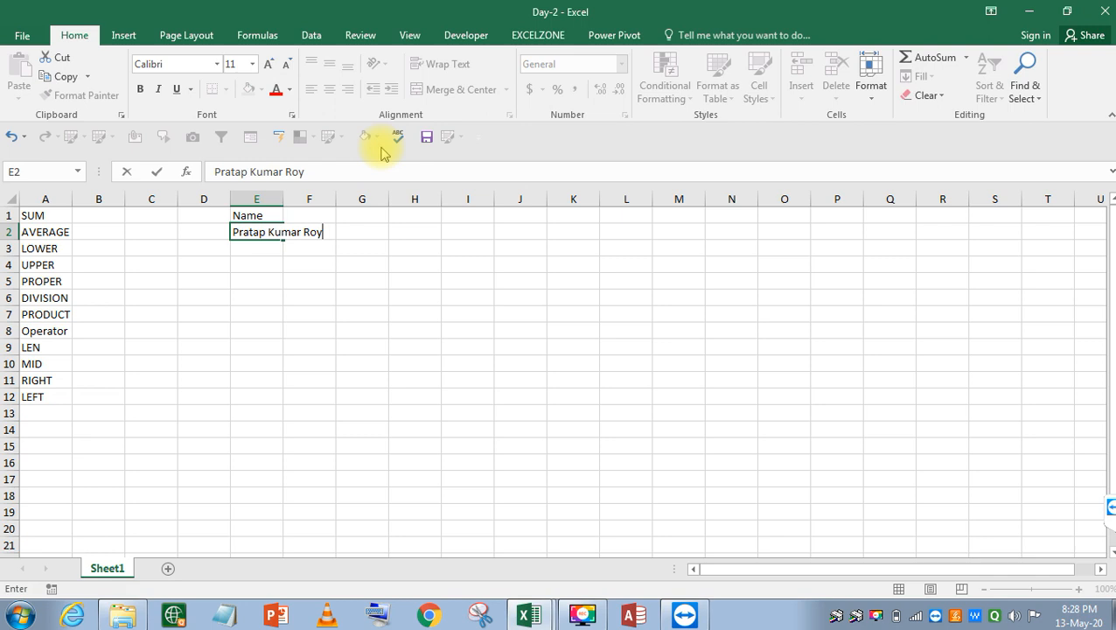
{"action": "key", "text": "Return"}
{"action": "key", "text": "Up"}
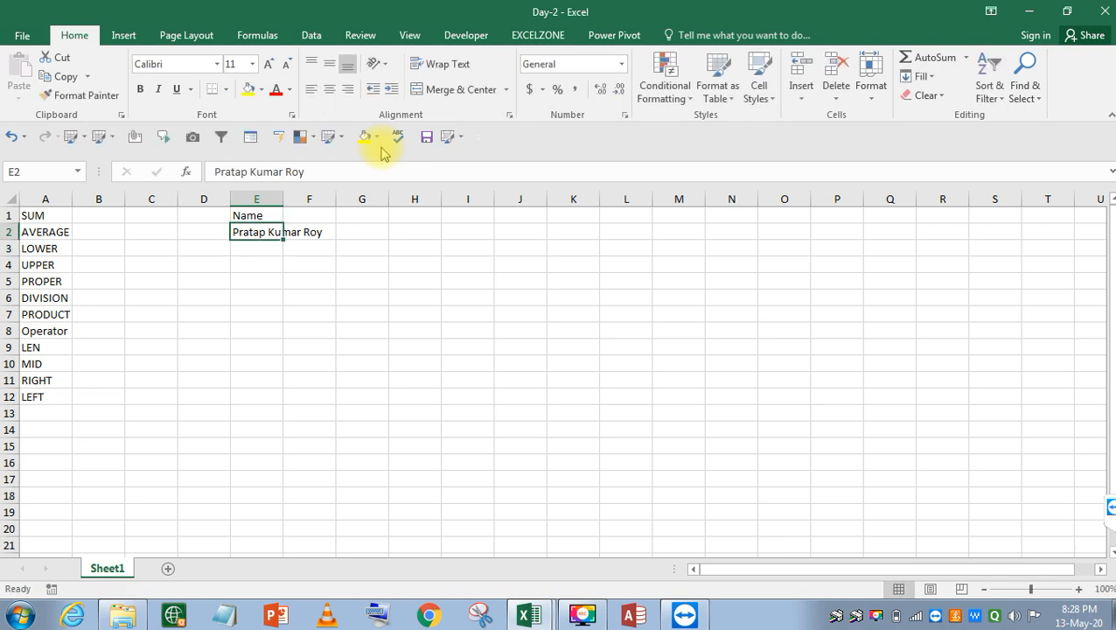
{"action": "left_click_drag", "start_coordinate": [283, 242], "coordinate": [293, 417]}
Step: Autofit column E to the width of the names
{"action": "key", "text": "alt+o"}
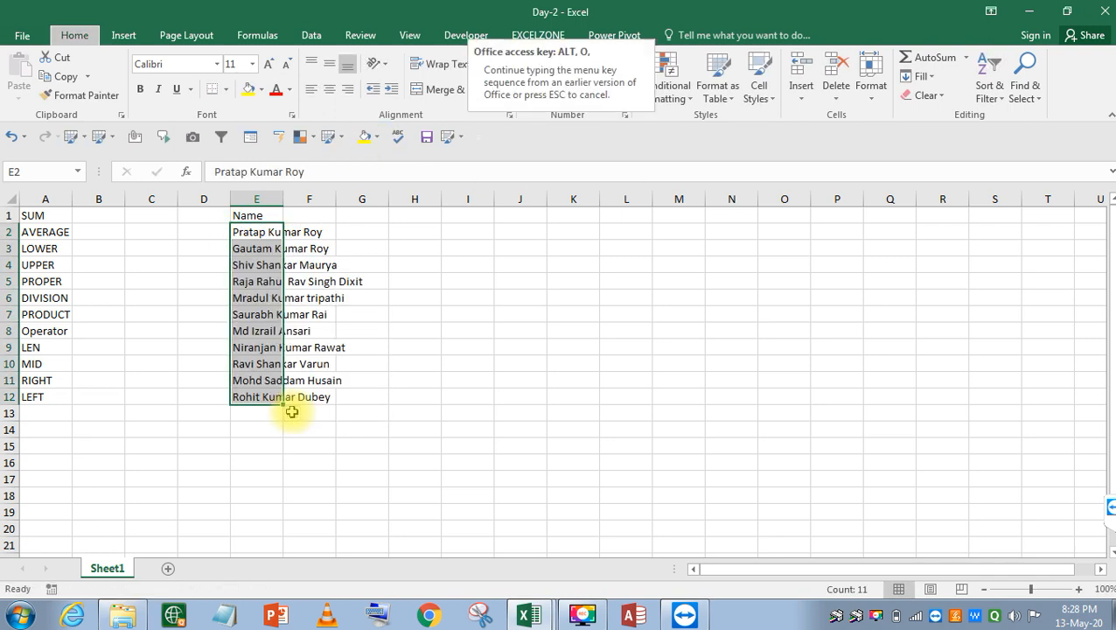
{"action": "key", "text": "c"}
{"action": "key", "text": "a"}
Step: Enter the header Math in F1 and fill the subject list across to I1
{"action": "key", "text": "Up"}
{"action": "key", "text": "Right"}
{"action": "type", "text": "Math"}
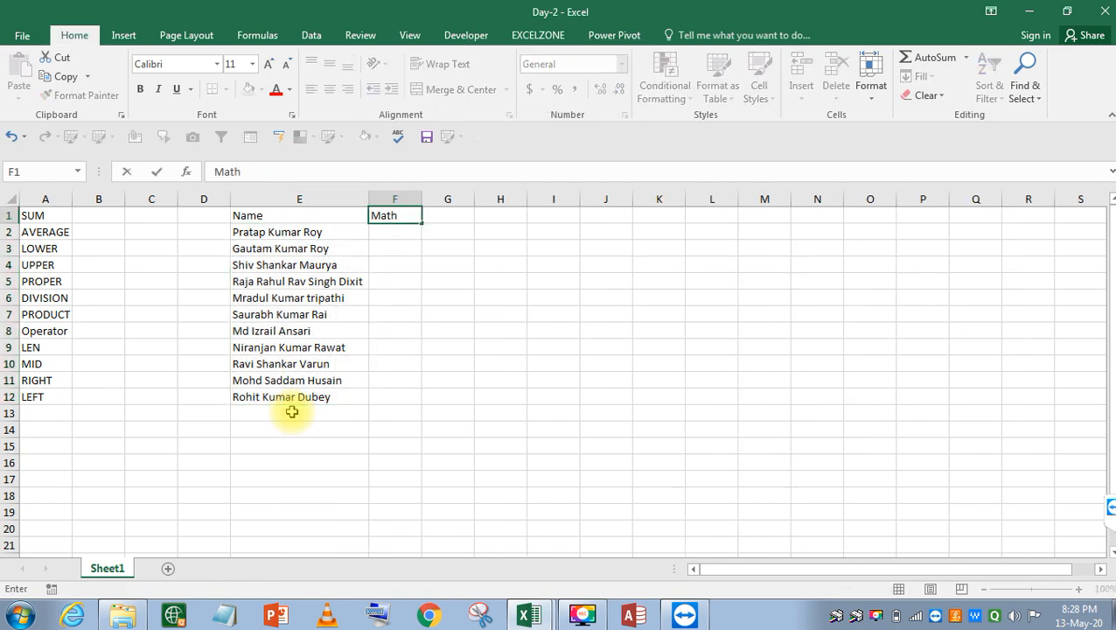
{"action": "key", "text": "Return"}
{"action": "key", "text": "Up"}
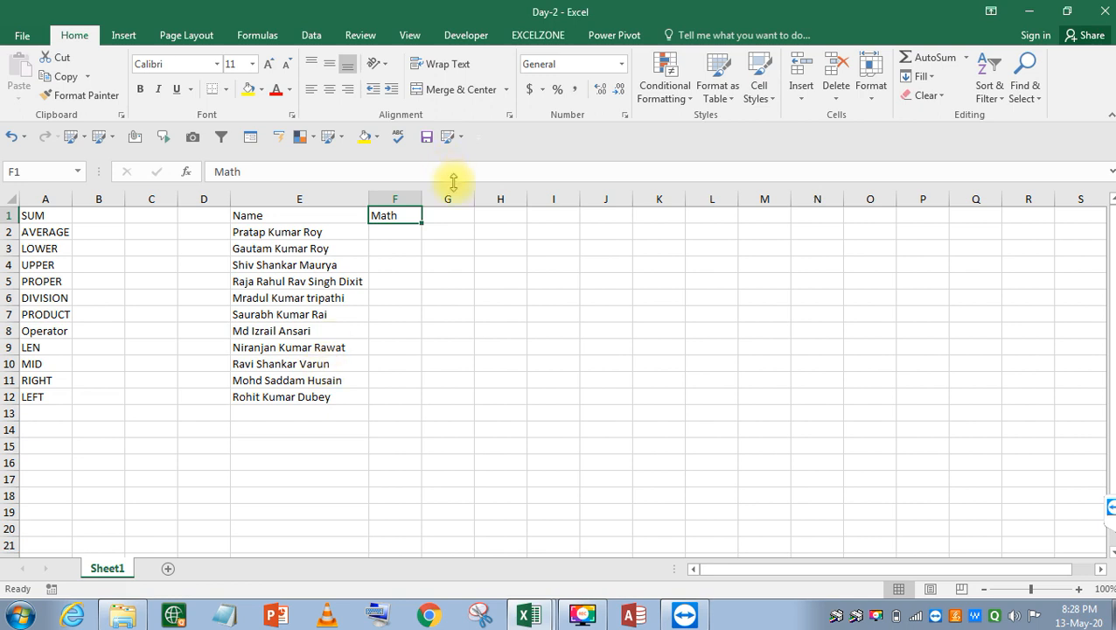
{"action": "left_click_drag", "start_coordinate": [423, 223], "coordinate": [562, 214]}
{"action": "key", "text": "Down"}
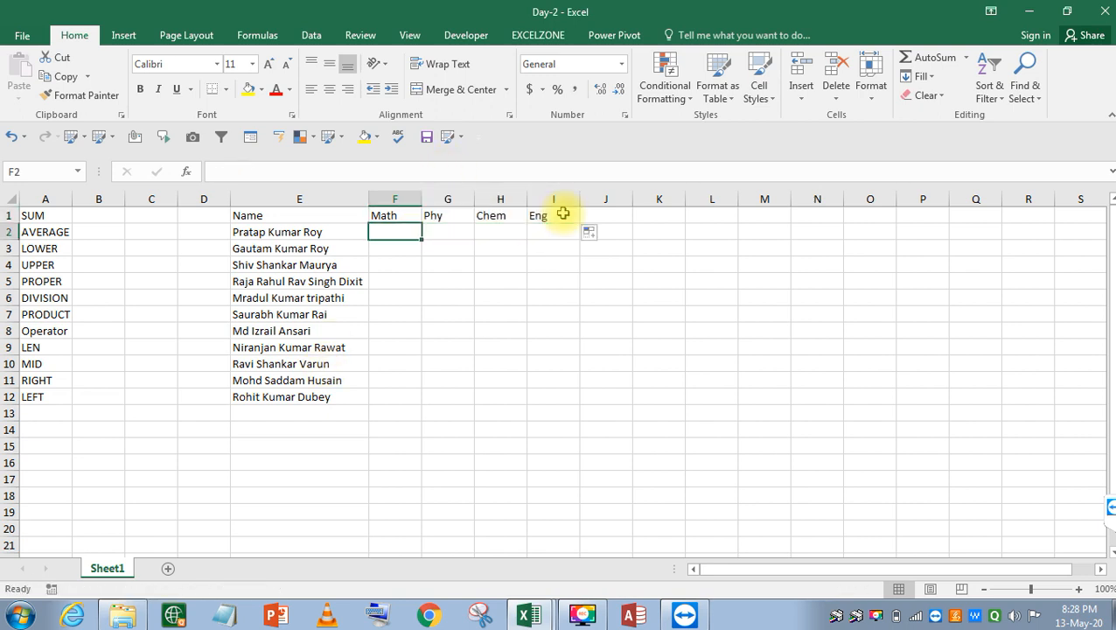
{"action": "type", "text": "=ran"}
{"action": "key", "text": "Down"}
{"action": "key", "text": "Tab"}
{"action": "type", "text": "3"}
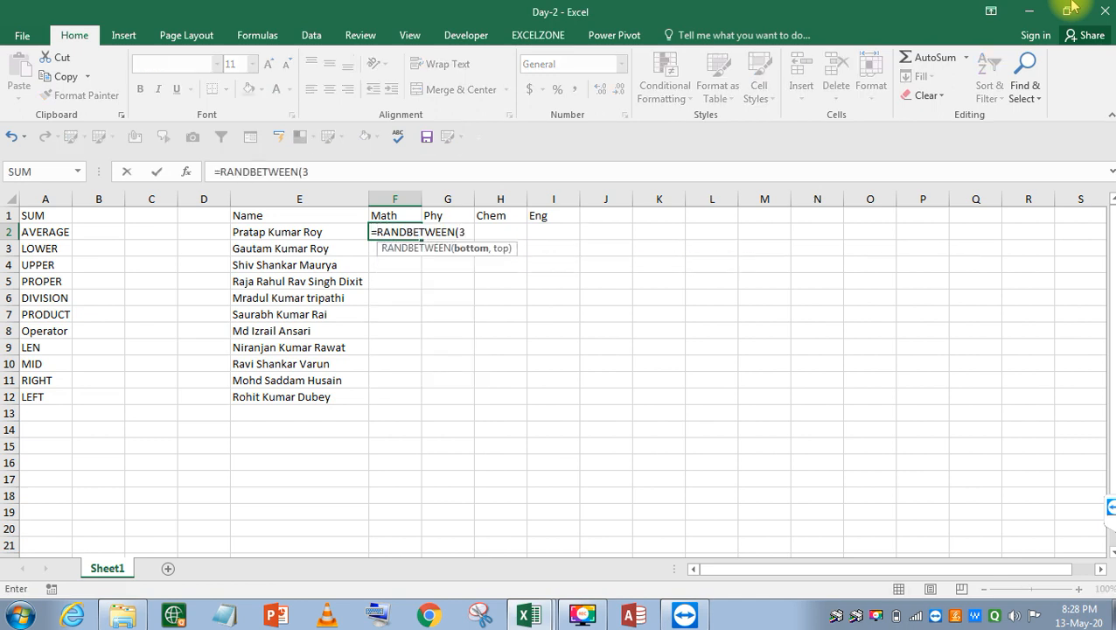
{"action": "key", "text": "alt"}
{"action": "key", "text": "Escape"}
{"action": "key", "text": "Escape"}
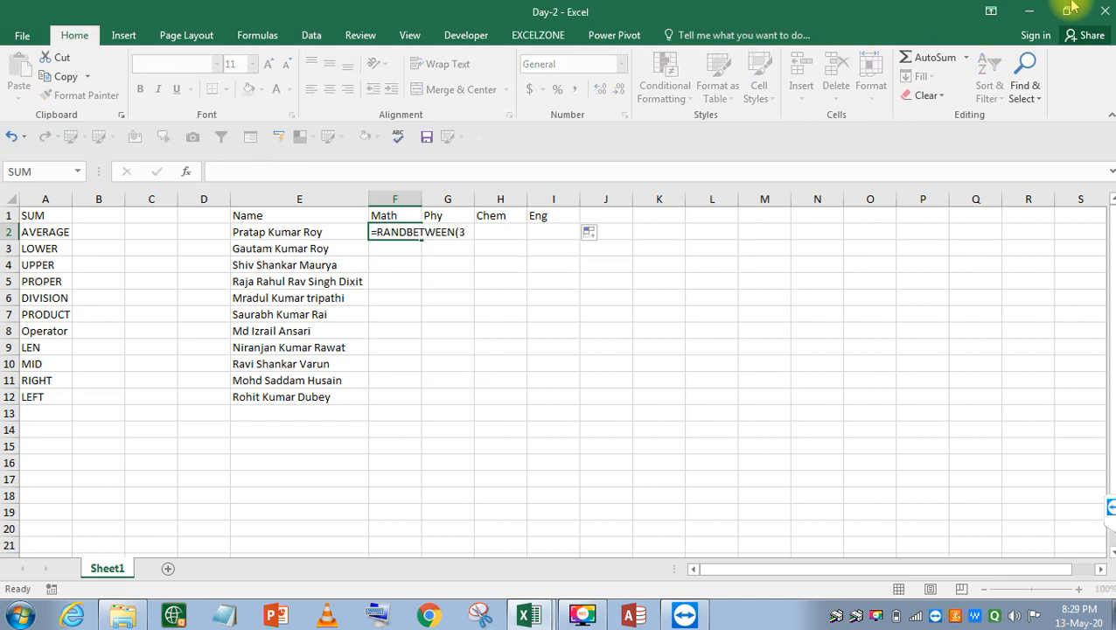
Step: Enter the formula =RANDBETWEEN(30,100) in F2 under Math
{"action": "type", "text": "=ra"}
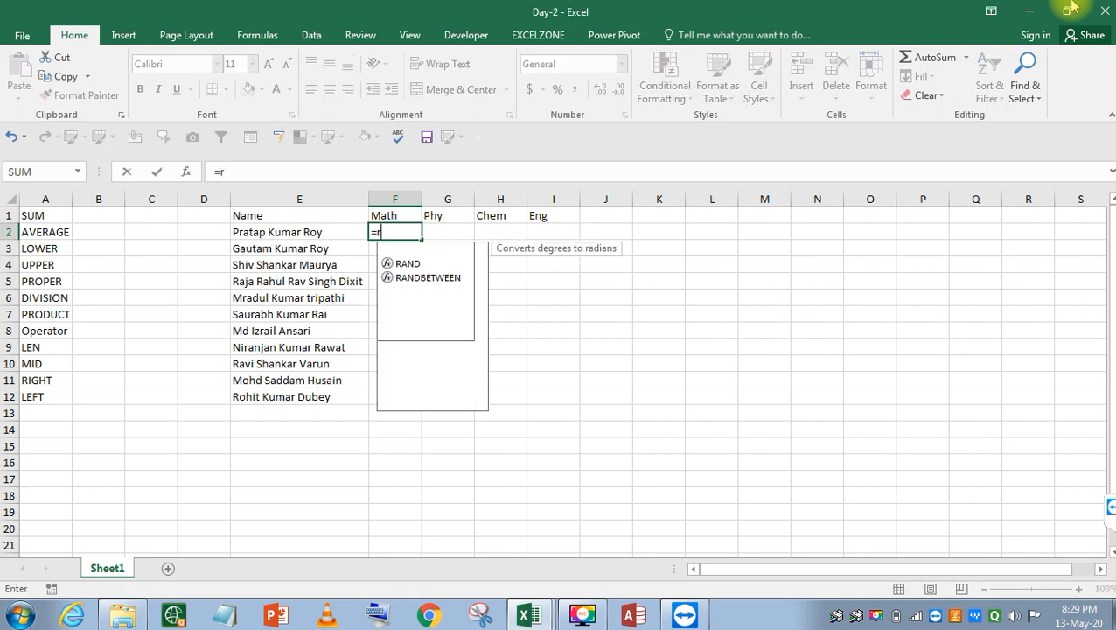
{"action": "key", "text": "Down"}
{"action": "key", "text": "Down"}
{"action": "key", "text": "Tab"}
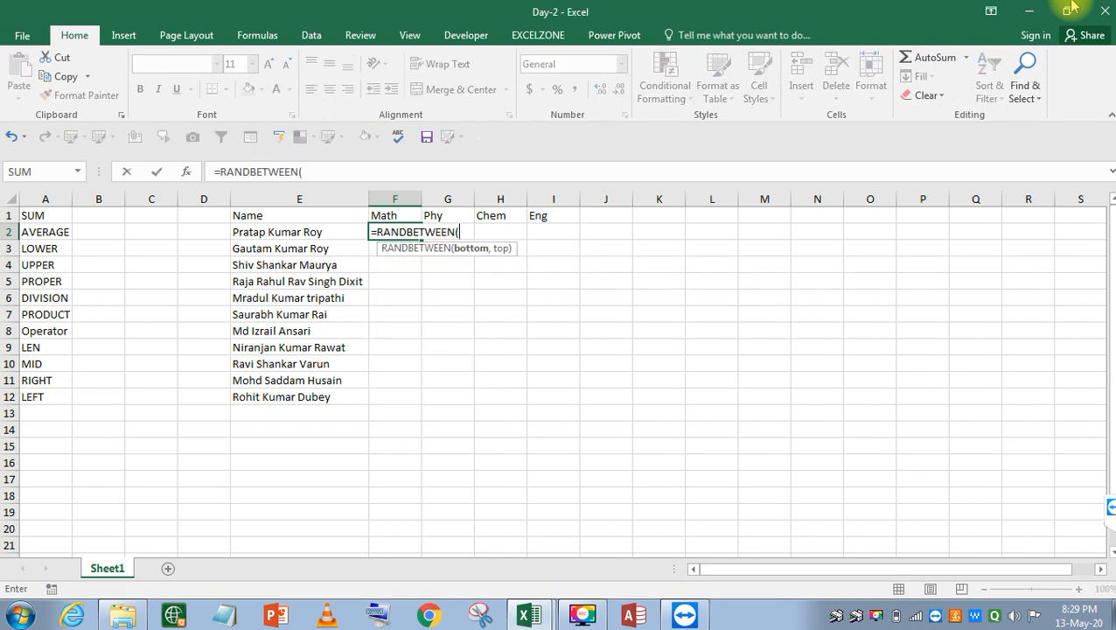
{"action": "type", "text": "30,100"}
{"action": "key", "text": "Return"}
Step: Fill the random mark formula from F2 across to I2
{"action": "key", "text": "Up"}
{"action": "key", "text": "shift+Right"}
{"action": "key", "text": "shift+Right"}
{"action": "key", "text": "shift+Right"}
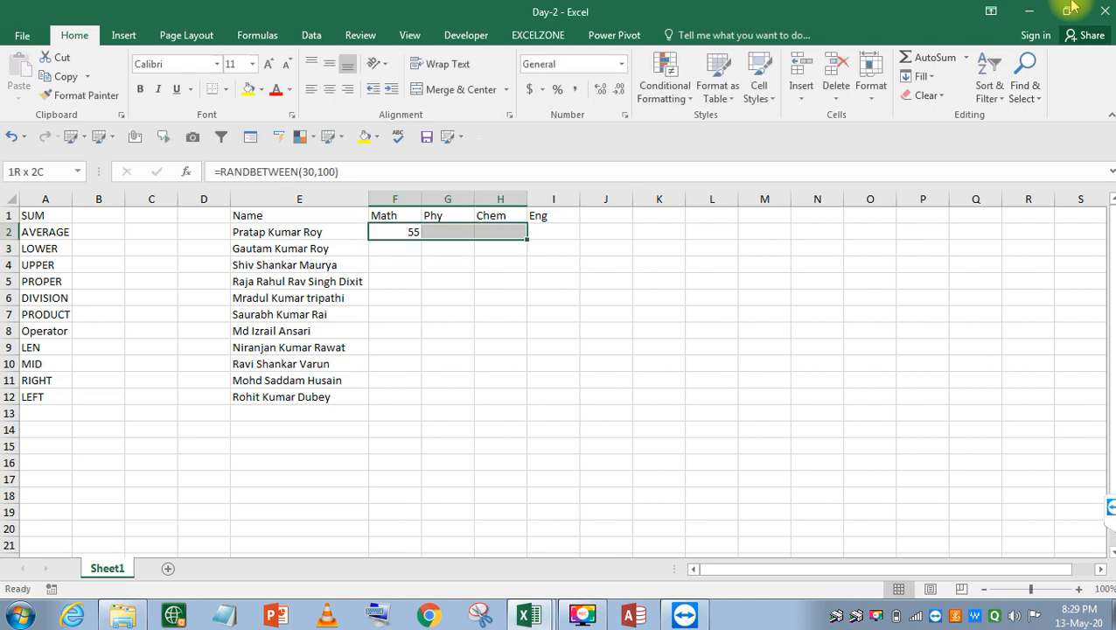
{"action": "key", "text": "ctrl+r"}
Step: Fill the random mark formulas in F2:I2 down to row 12
{"action": "key", "text": "Left"}
{"action": "key", "text": "ctrl+Down"}
{"action": "key", "text": "Right"}
{"action": "key", "text": "ctrl+shift+Up"}
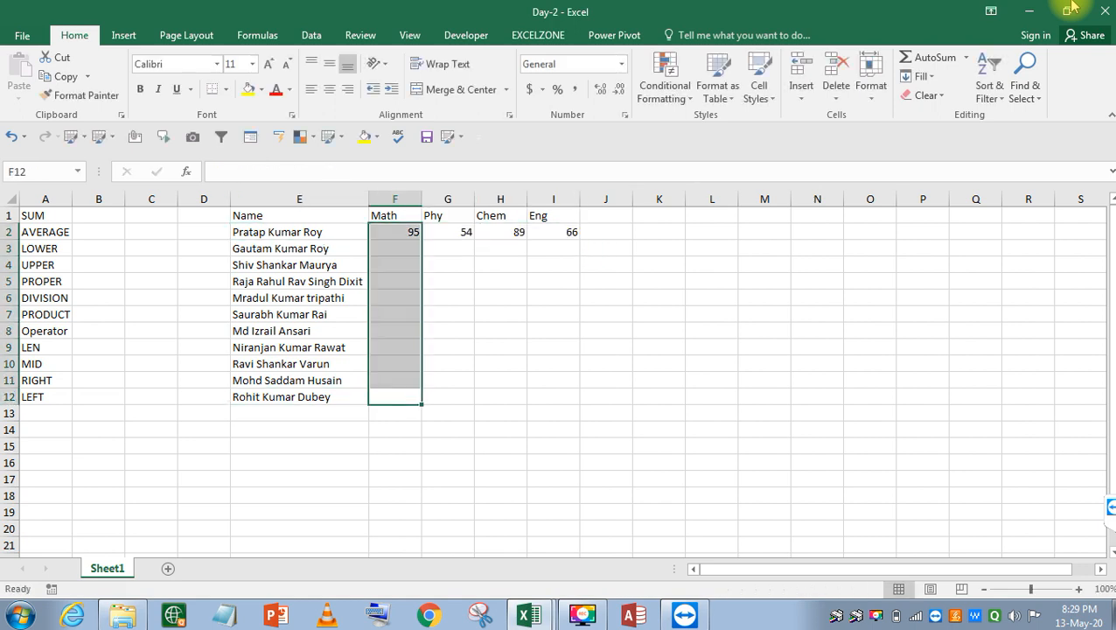
{"action": "key", "text": "shift+Right"}
{"action": "key", "text": "shift+Right"}
{"action": "key", "text": "shift+Right"}
{"action": "key", "text": "ctrl+d"}
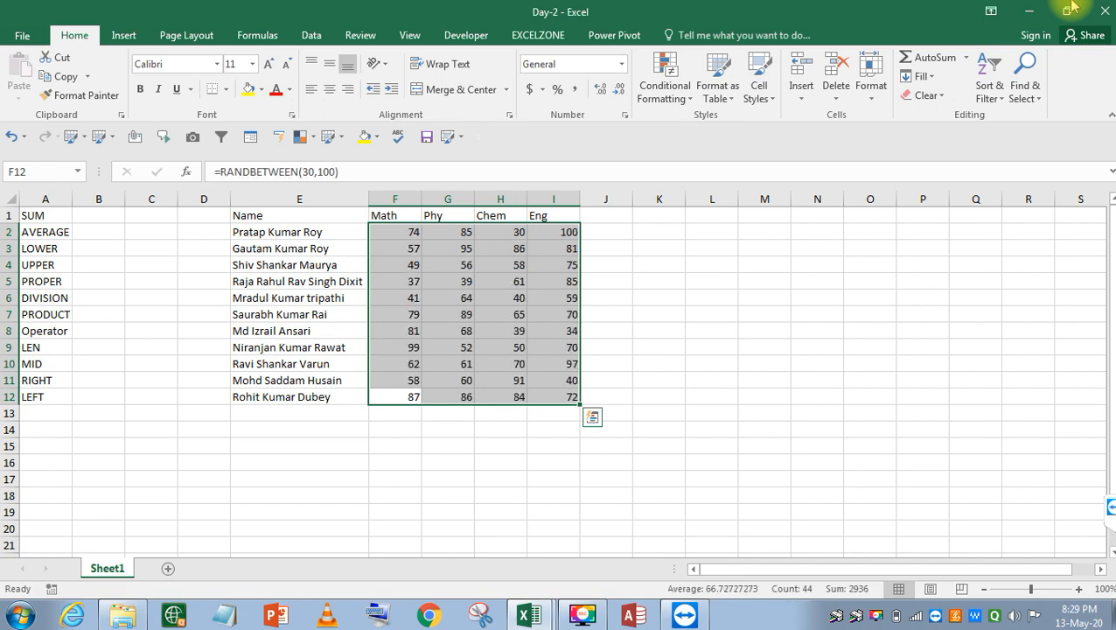
Step: Replace the random mark formulas in F2:I12 with their fixed values
{"action": "key", "text": "ctrl+c"}
{"action": "key", "text": "alt+e"}
{"action": "key", "text": "s"}
{"action": "key", "text": "v"}
{"action": "key", "text": "Return"}
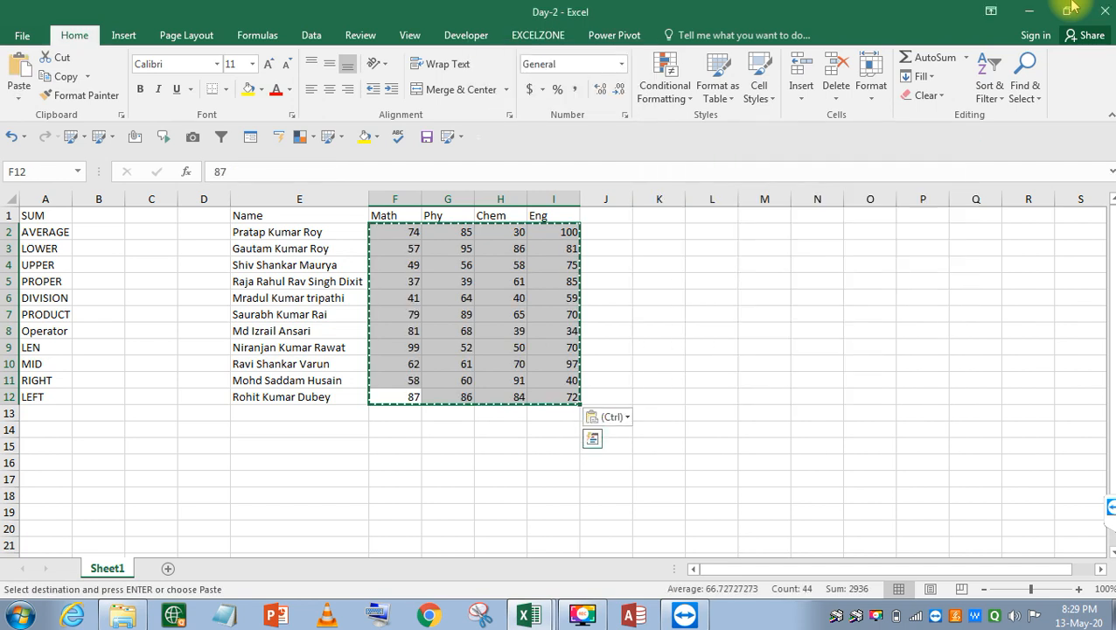
{"action": "key", "text": "Escape"}
Step: Apply All Borders to the marks table E1:I12
{"action": "key", "text": "Up"}
{"action": "key", "text": "Up"}
{"action": "key", "text": "Up"}
{"action": "key", "text": "Up"}
{"action": "key", "text": "Up"}
{"action": "key", "text": "Up"}
{"action": "key", "text": "Up"}
{"action": "key", "text": "Up"}
{"action": "key", "text": "Up"}
{"action": "key", "text": "Up"}
{"action": "key", "text": "Up"}
{"action": "key", "text": "Left"}
{"action": "key", "text": "ctrl+shift+Right"}
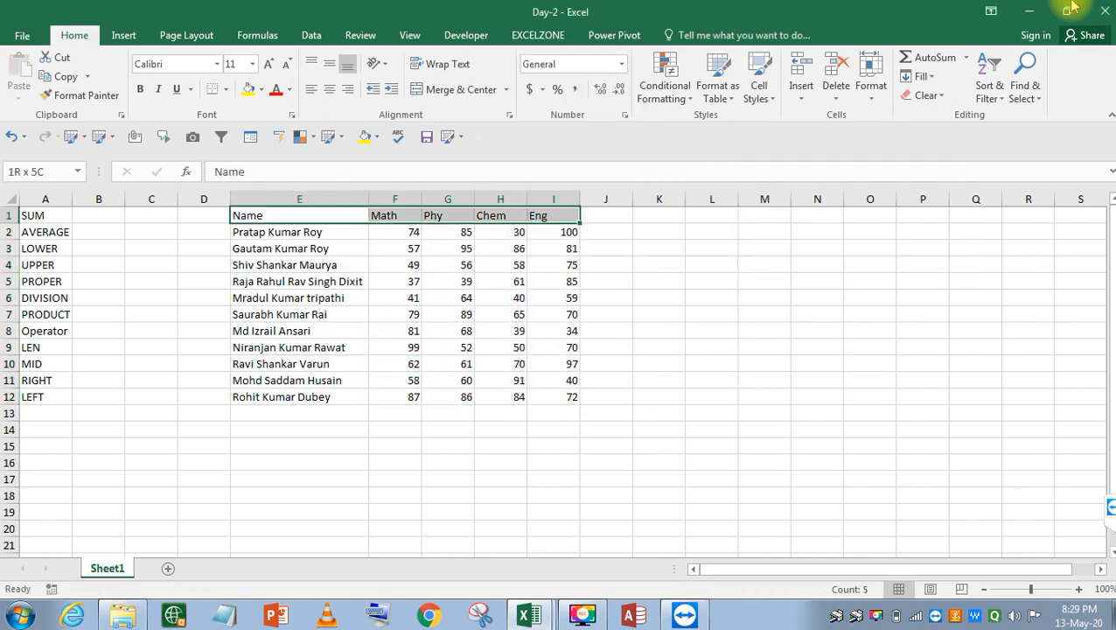
{"action": "key", "text": "ctrl+shift+Down"}
{"action": "key", "text": "alt+h"}
{"action": "key", "text": "b"}
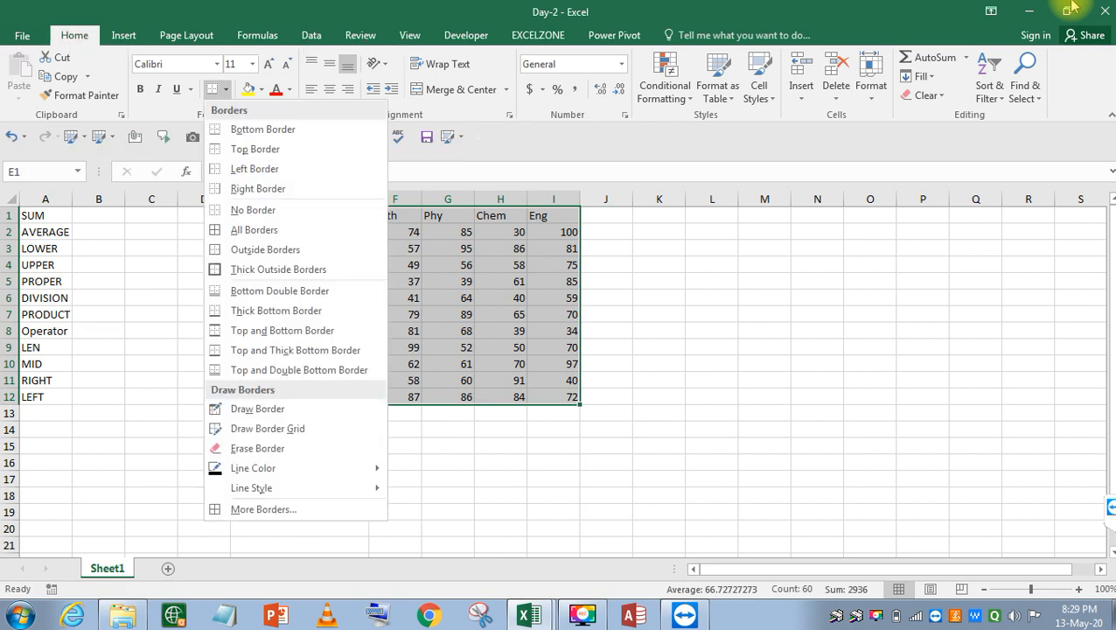
{"action": "key", "text": "a"}
Step: Center the contents of the marks table E1:I12 horizontally
{"action": "key", "text": "alt+h"}
{"action": "key", "text": "a"}
{"action": "key", "text": "c"}
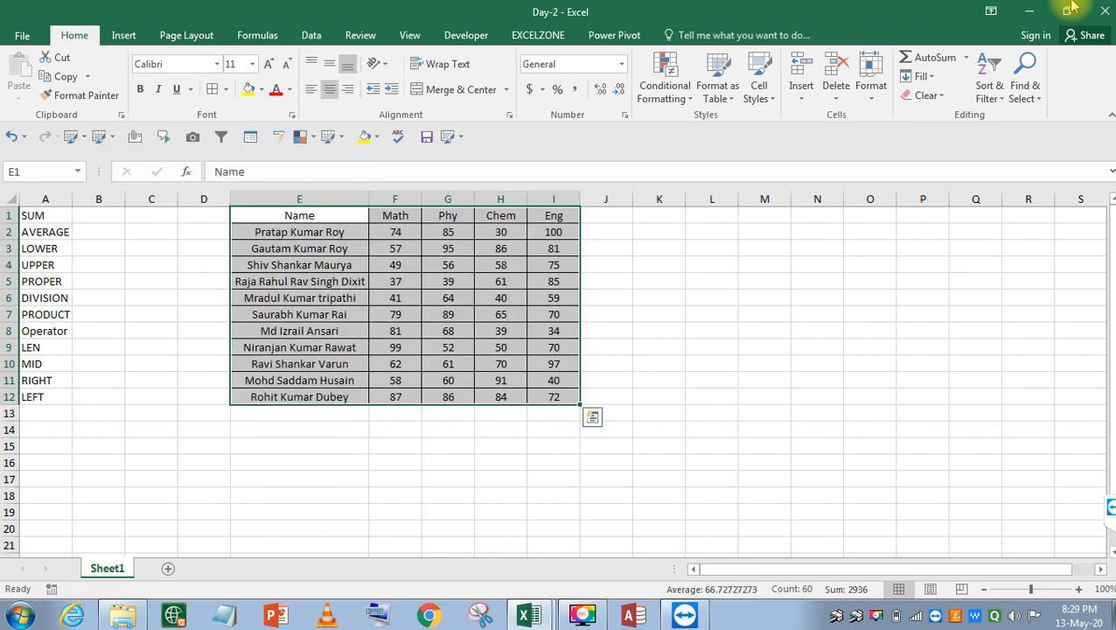
Step: Fill the table's header row E1:I1 with yellow
{"action": "key", "text": "Up"}
{"action": "key", "text": "ctrl+shift+Right"}
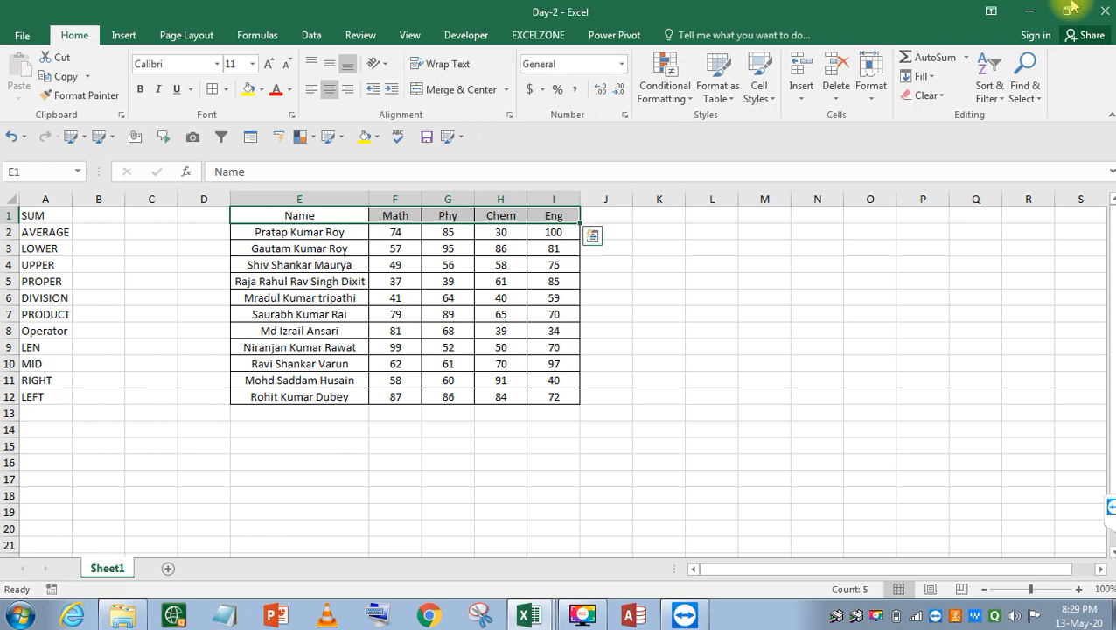
{"action": "left_click", "coordinate": [249, 91]}
{"action": "key", "text": "Down"}
{"action": "key", "text": "Down"}
{"action": "key", "text": "Down"}
{"action": "key", "text": "Down"}
{"action": "key", "text": "Down"}
{"action": "key", "text": "Down"}
{"action": "key", "text": "Down"}
{"action": "key", "text": "Down"}
{"action": "key", "text": "Down"}
{"action": "key", "text": "Down"}
{"action": "key", "text": "Down"}
{"action": "key", "text": "Down"}
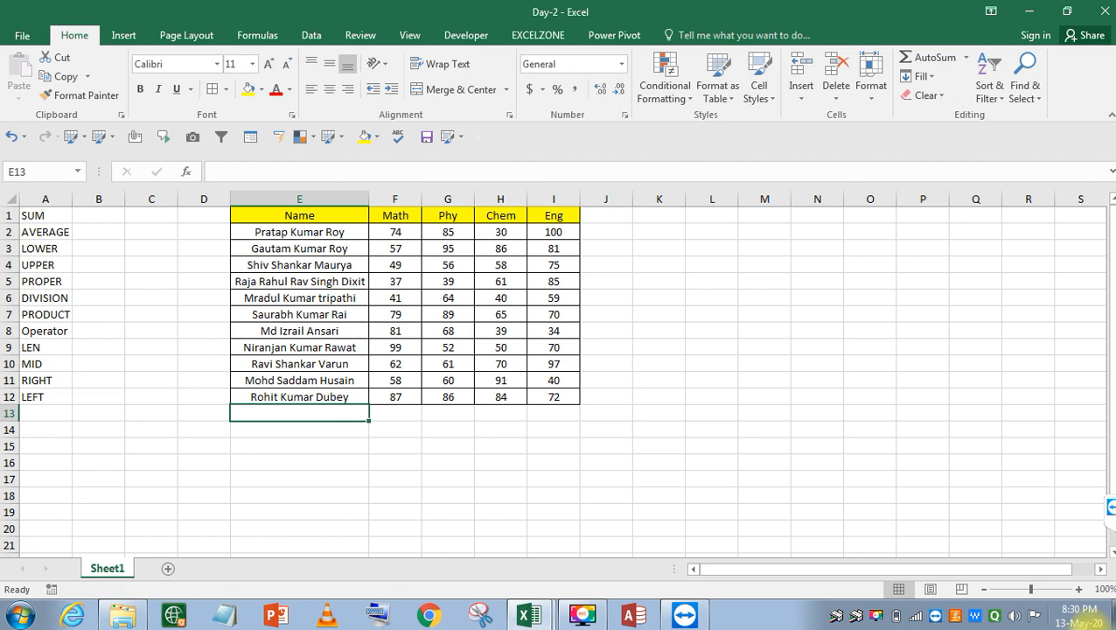
Step: Start a SUM formula in F13, below the Math marks
{"action": "key", "text": "alt"}
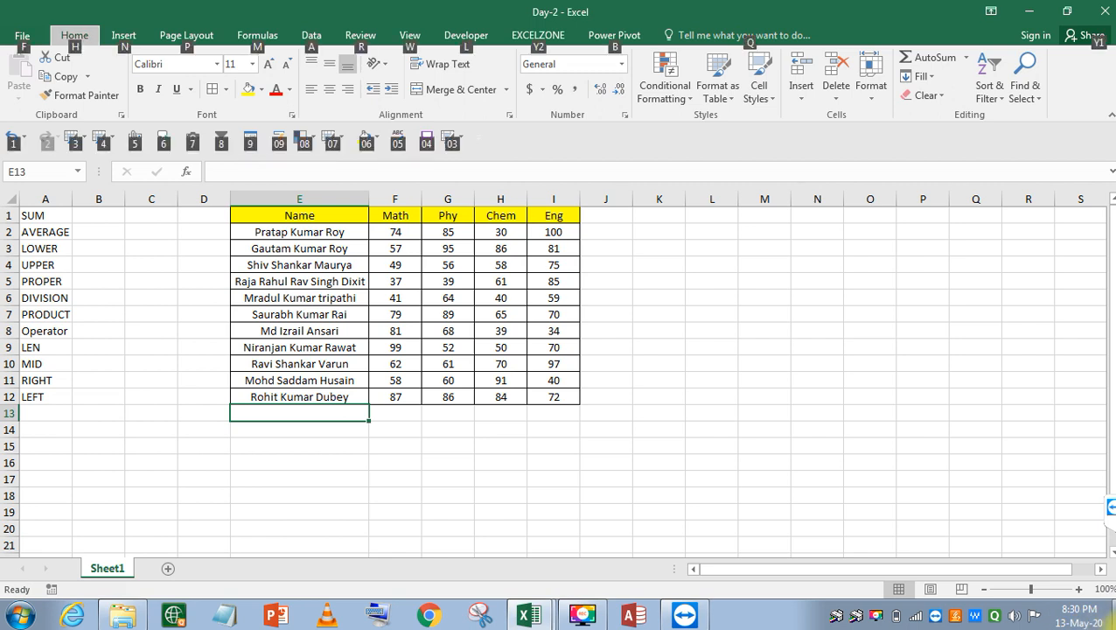
{"action": "left_click", "coordinate": [411, 418]}
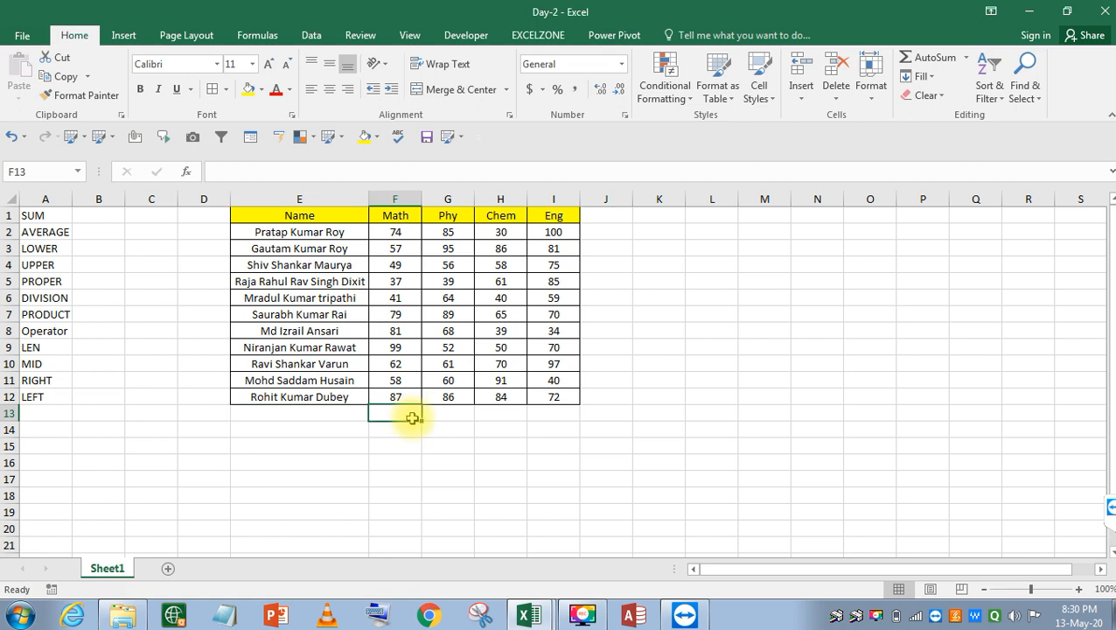
{"action": "type", "text": "=sum"}
{"action": "key", "text": "Tab"}
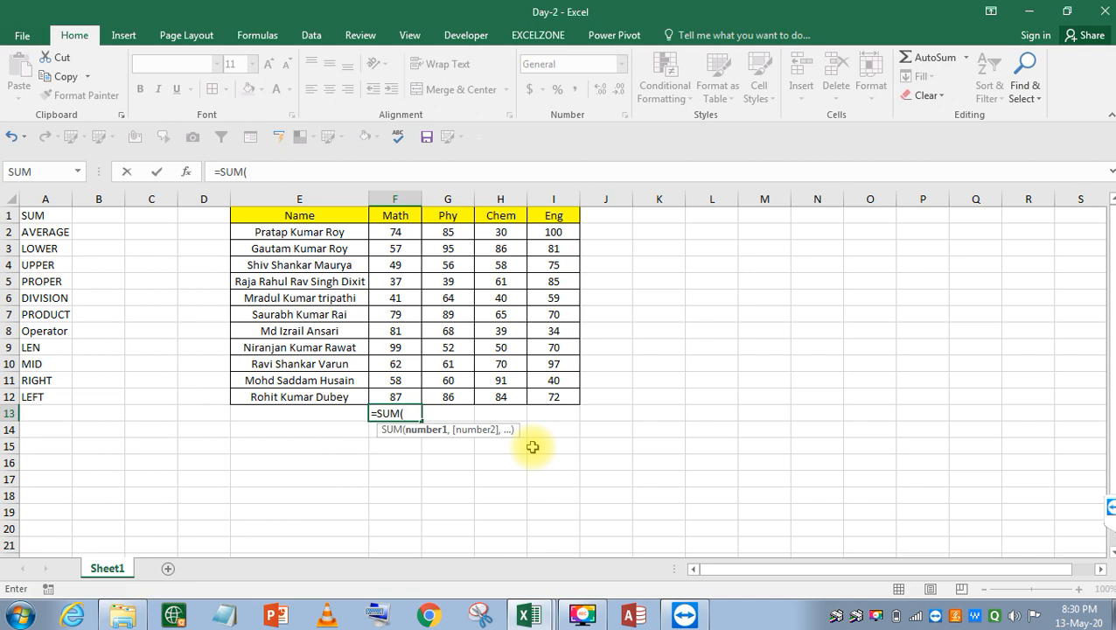
Step: Add the empty cells F16, G16, H16 and I16 as separate comma-delimited arguments of the SUM formula in F13
{"action": "left_click", "coordinate": [379, 460]}
{"action": "type", "text": ","}
{"action": "left_click", "coordinate": [453, 463]}
{"action": "type", "text": ","}
{"action": "left_click", "coordinate": [500, 467]}
{"action": "type", "text": ","}
{"action": "left_click", "coordinate": [543, 464]}
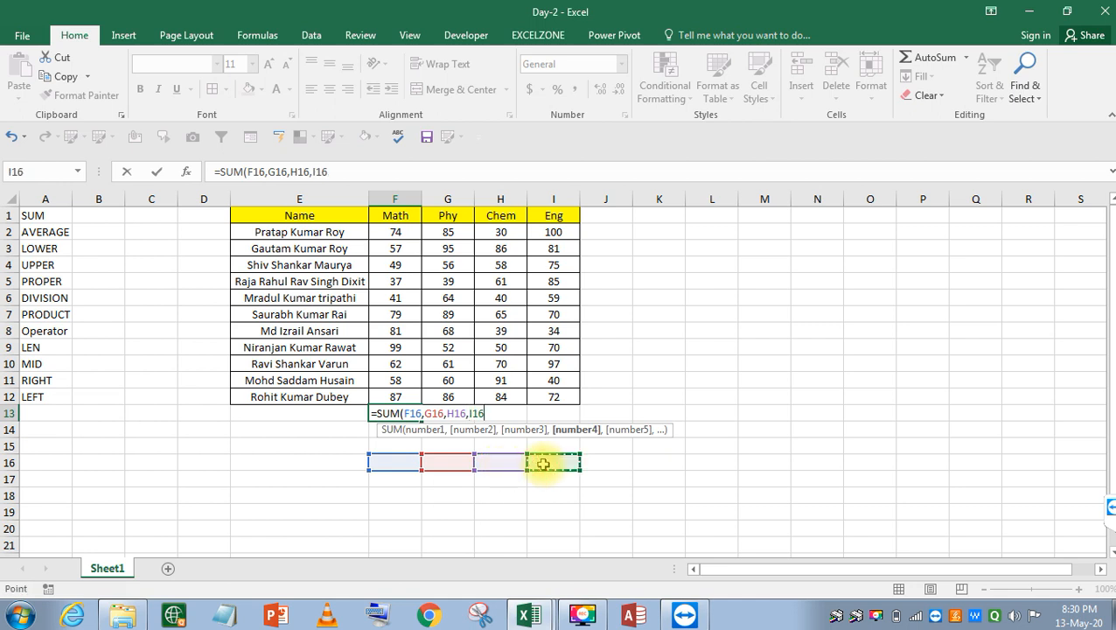
{"action": "type", "text": ","}
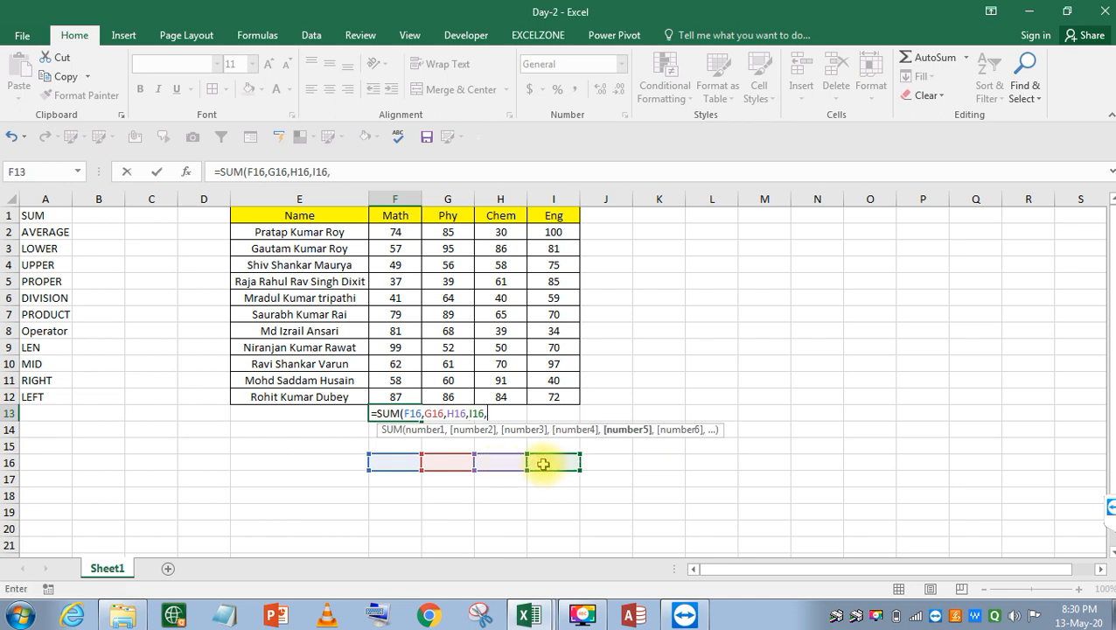
Step: Remove all the cell references from the SUM formula in F13, leaving only =SUM(
{"action": "key", "text": "BackSpace"}
{"action": "key", "text": "BackSpace"}
{"action": "key", "text": "BackSpace"}
{"action": "key", "text": "BackSpace"}
{"action": "key", "text": "BackSpace"}
{"action": "key", "text": "BackSpace"}
{"action": "key", "text": "BackSpace"}
{"action": "key", "text": "BackSpace"}
{"action": "key", "text": "BackSpace"}
{"action": "key", "text": "BackSpace"}
{"action": "key", "text": "BackSpace"}
{"action": "key", "text": "BackSpace"}
{"action": "key", "text": "BackSpace"}
{"action": "key", "text": "BackSpace"}
{"action": "key", "text": "BackSpace"}
{"action": "key", "text": "BackSpace"}
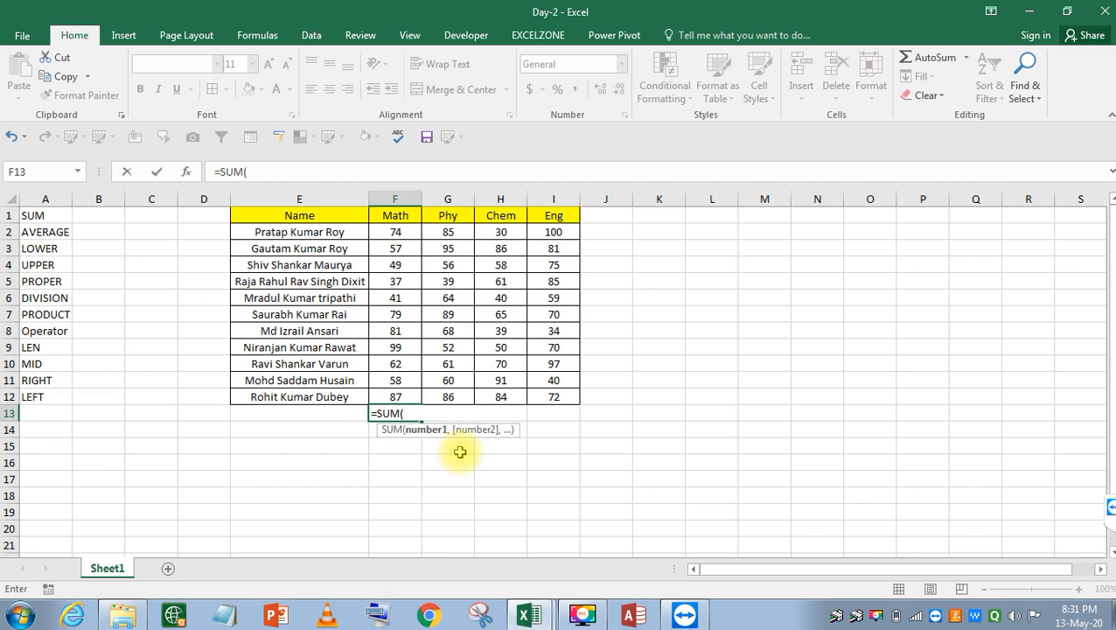
Step: Try to commit =SUM( without an argument in F13, and complete the formula with cell F12 as its only argument
{"action": "key", "text": "Return"}
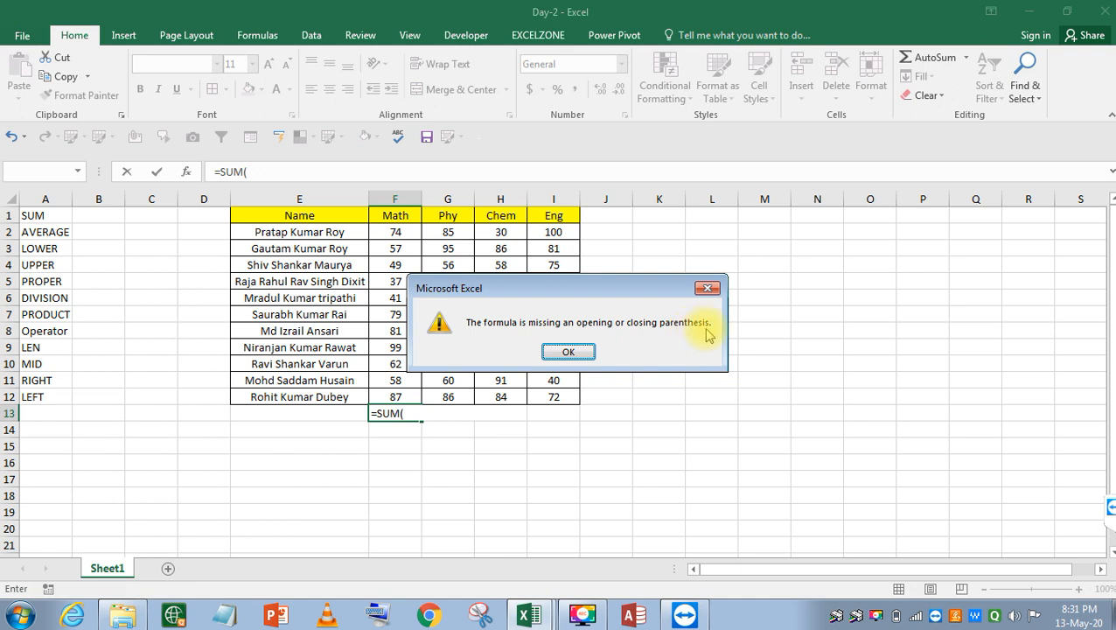
{"action": "left_click", "coordinate": [567, 351]}
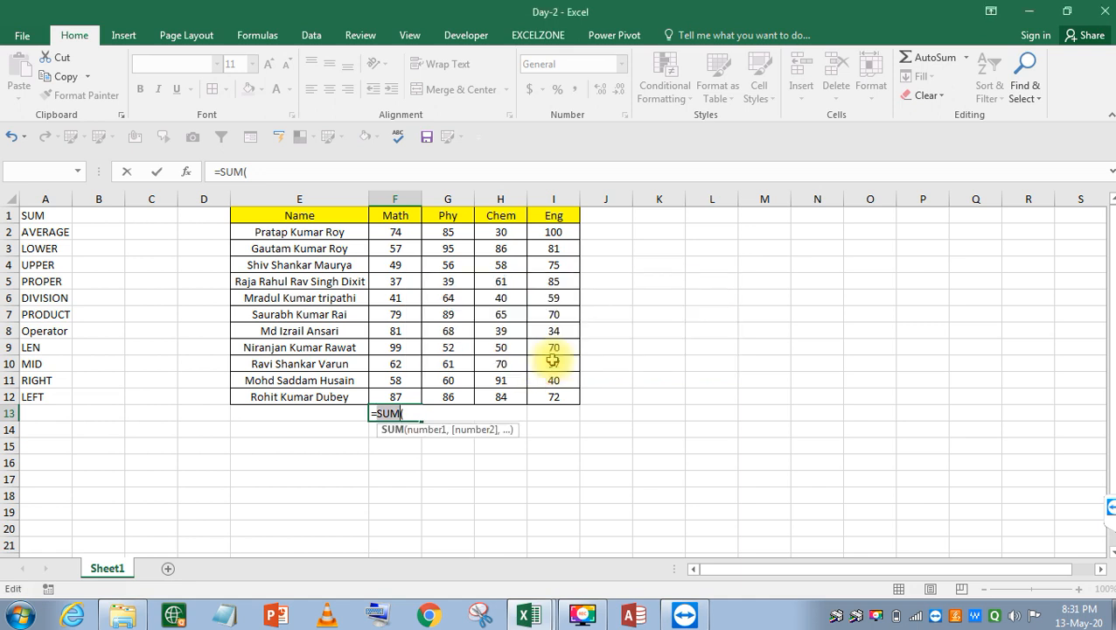
{"action": "left_click", "coordinate": [424, 411]}
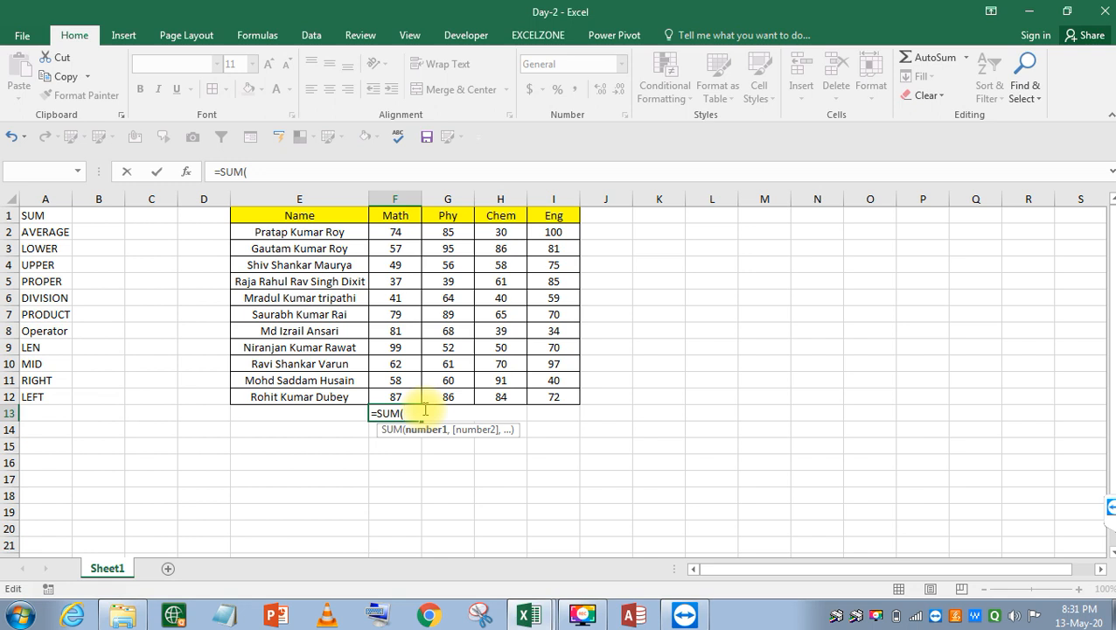
{"action": "left_click", "coordinate": [404, 397]}
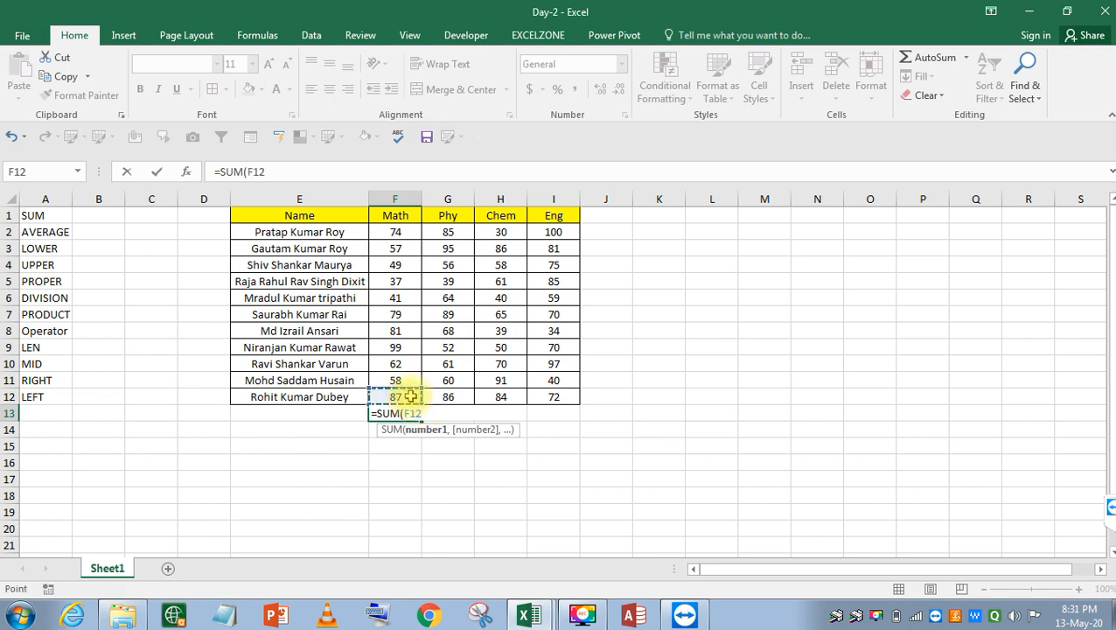
{"action": "key", "text": "Return"}
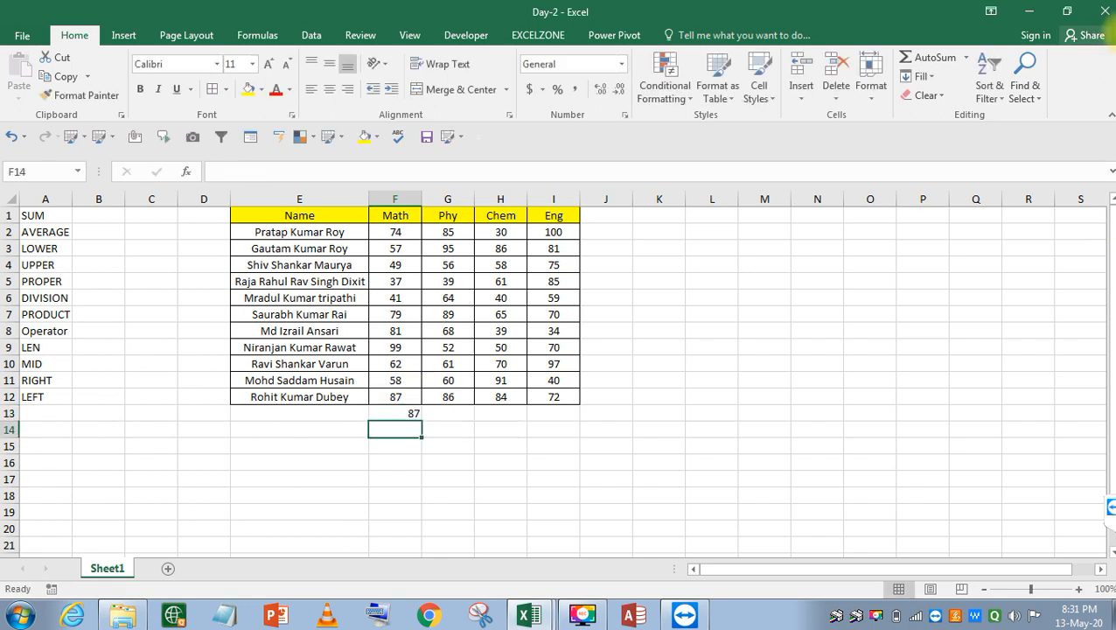
Step: Inspect the SUM formula in F13 in edit mode, checking its argument and closing parenthesis
{"action": "key", "text": "Up"}
{"action": "key", "text": "F2"}
{"action": "key", "text": "Escape"}
{"action": "key", "text": "F2"}
{"action": "key", "text": "Escape"}
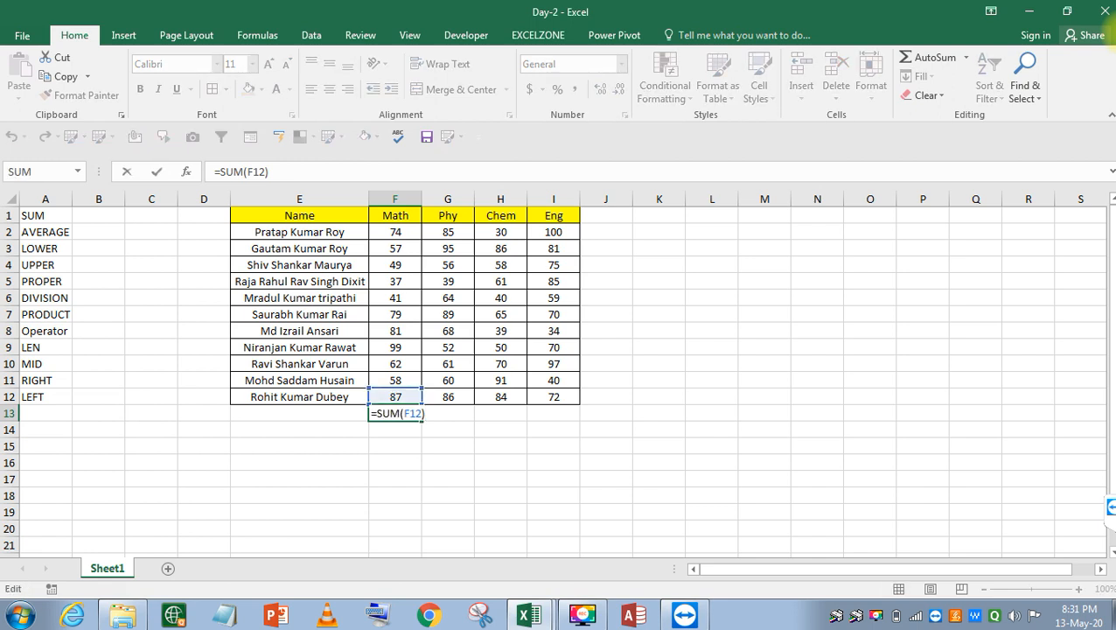
Step: Try to commit F13's formula cut back to =SUM(, discard the edit and close the Share pane
{"action": "key", "text": "BackSpace"}
{"action": "key", "text": "BackSpace"}
{"action": "key", "text": "BackSpace"}
{"action": "key", "text": "BackSpace"}
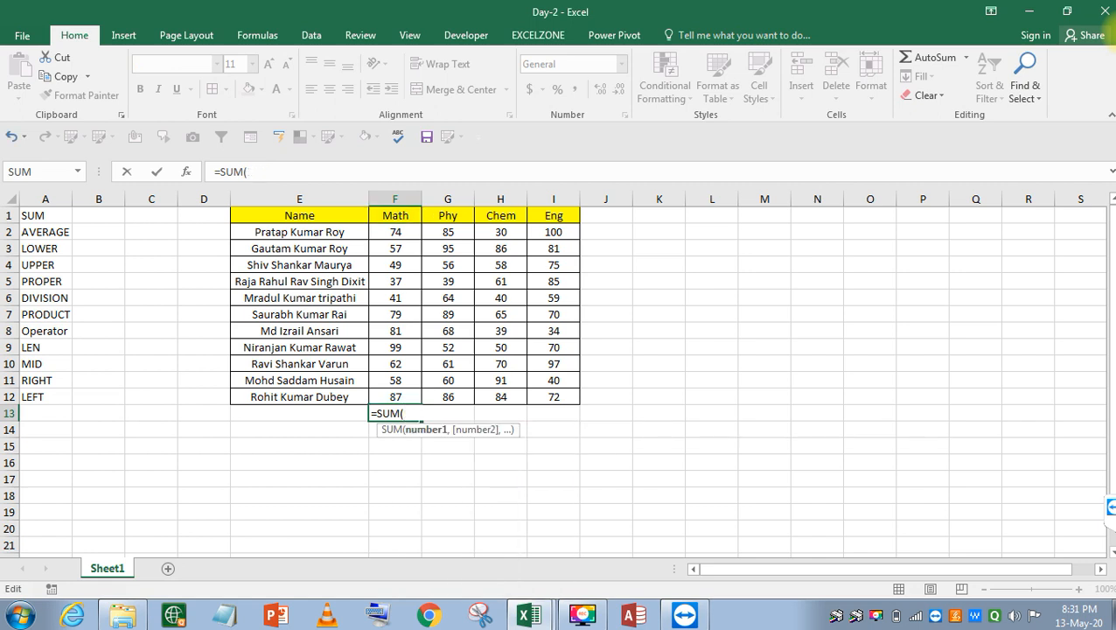
{"action": "left_click", "coordinate": [1106, 39]}
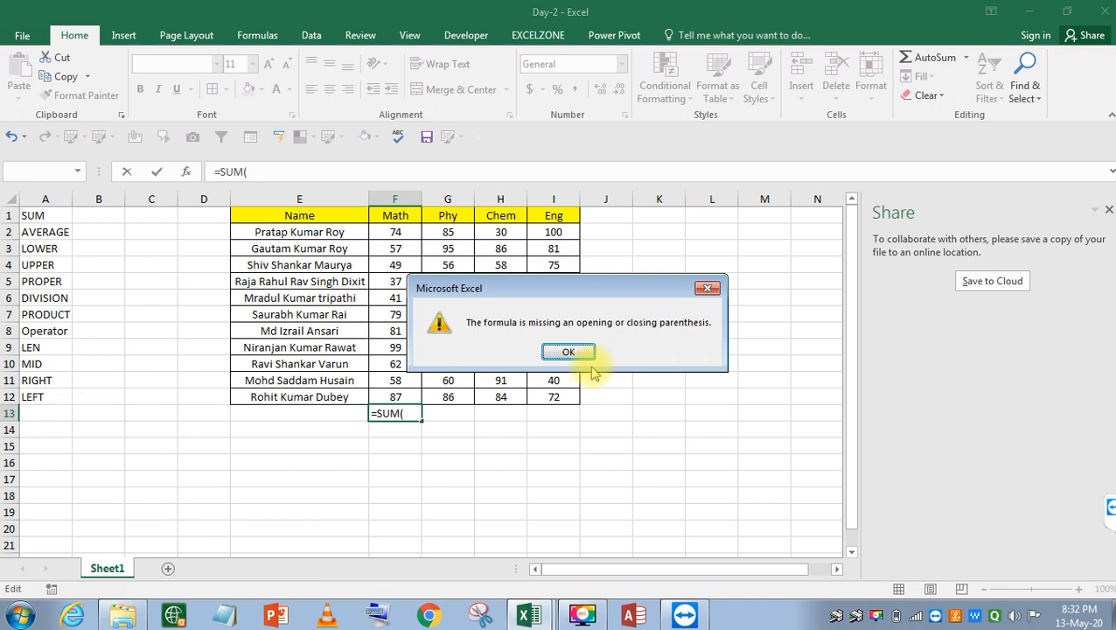
{"action": "left_click", "coordinate": [567, 352]}
{"action": "key", "text": "Escape"}
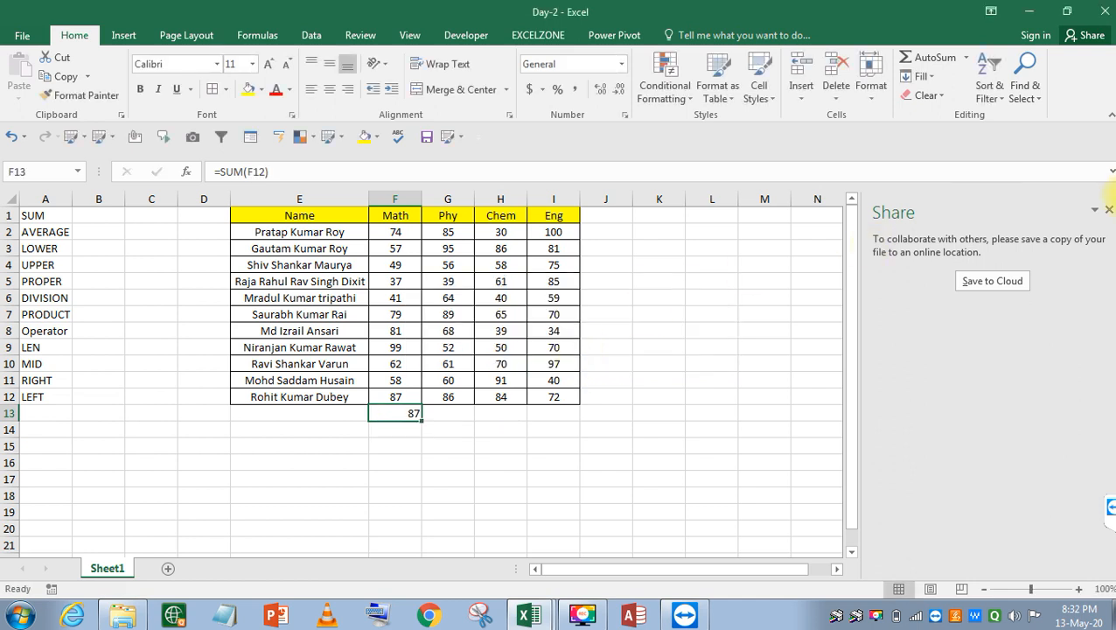
{"action": "left_click", "coordinate": [1108, 210]}
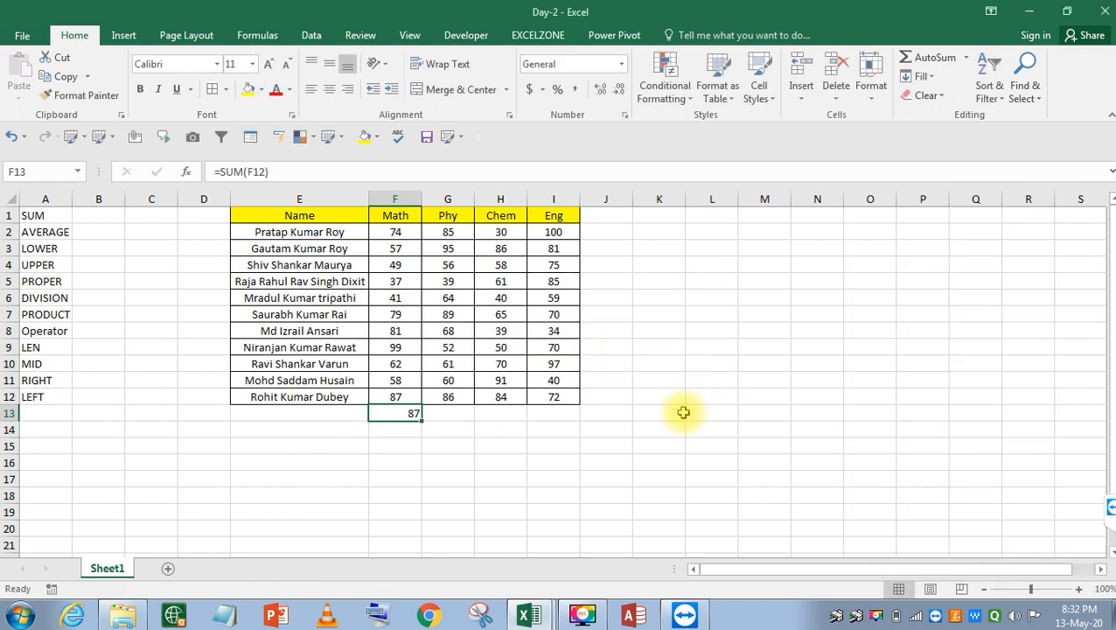
Step: Start a new SUM formula in F13 and extend its argument from F2 across row 2 to W2
{"action": "type", "text": "=sum"}
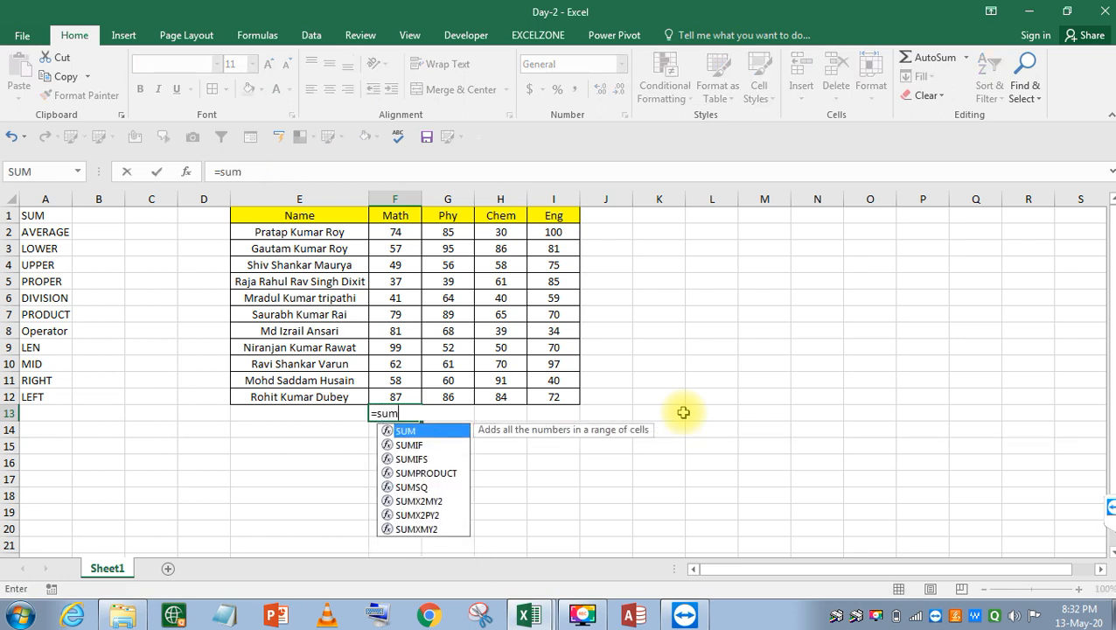
{"action": "key", "text": "Tab"}
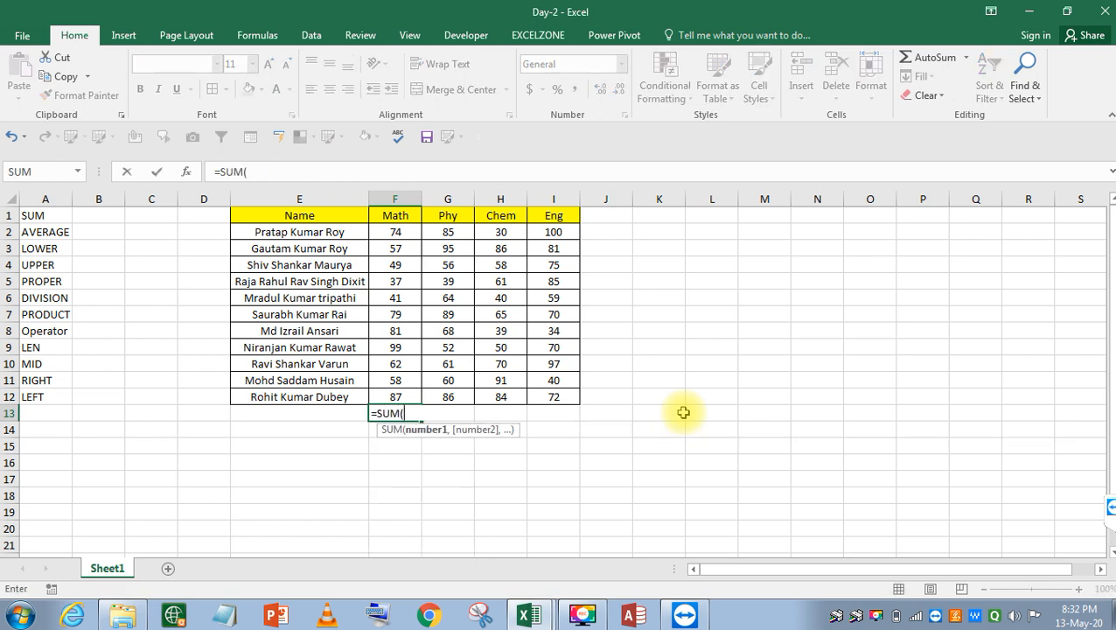
{"action": "key", "text": "Up"}
{"action": "key", "text": "Up"}
{"action": "key", "text": "Up"}
{"action": "key", "text": "Up"}
{"action": "key", "text": "Up"}
{"action": "key", "text": "Up"}
{"action": "key", "text": "Up"}
{"action": "key", "text": "Up"}
{"action": "key", "text": "Up"}
{"action": "key", "text": "Up"}
{"action": "key", "text": "Up"}
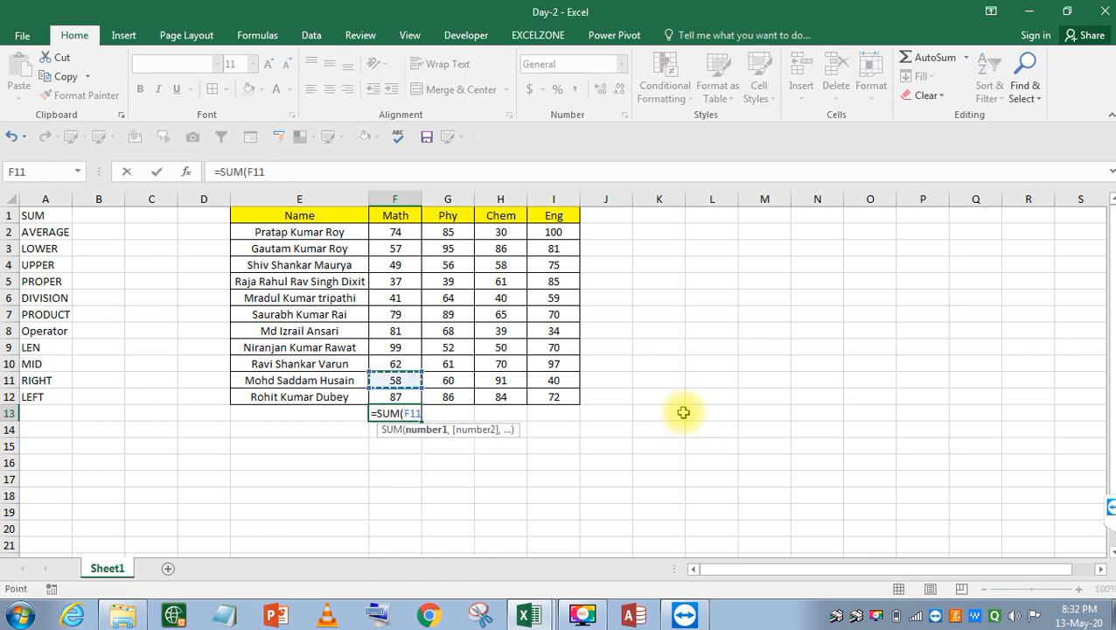
{"action": "key", "text": "shift+Right"}
{"action": "key", "text": "shift+Right"}
{"action": "key", "text": "shift+Right"}
{"action": "key", "text": "shift+Right"}
{"action": "key", "text": "shift+Right"}
{"action": "key", "text": "shift+Right"}
{"action": "key", "text": "shift+Right"}
{"action": "key", "text": "shift+Right"}
{"action": "key", "text": "shift+Right"}
{"action": "key", "text": "shift+Right"}
{"action": "key", "text": "shift+Right"}
{"action": "key", "text": "shift+Right"}
{"action": "key", "text": "shift+Right"}
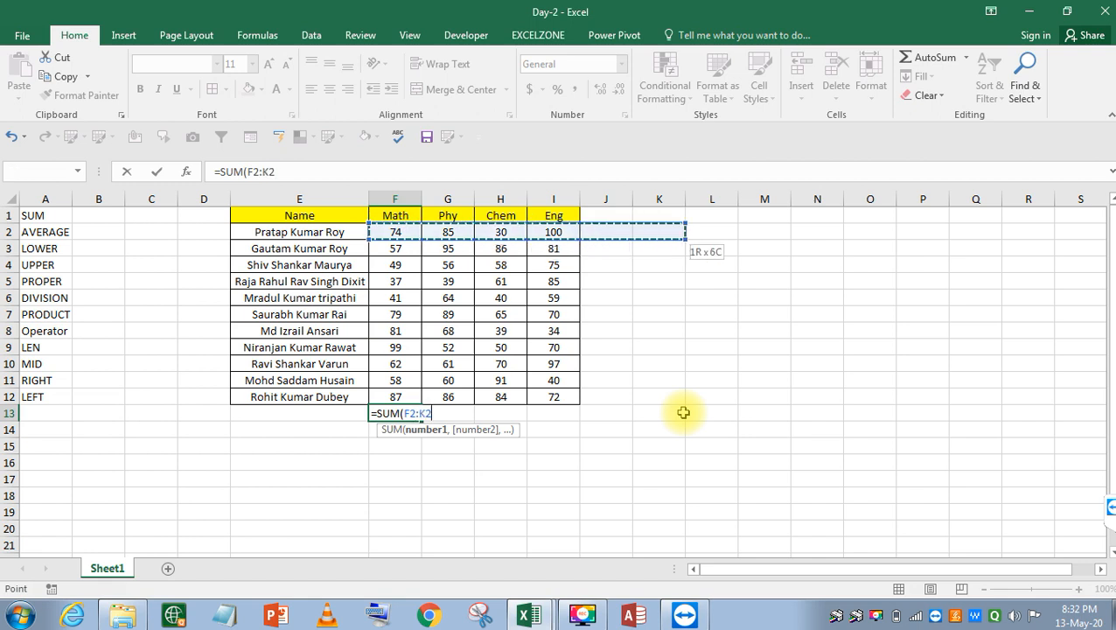
{"action": "key", "text": "shift+Right"}
{"action": "key", "text": "shift+Right"}
{"action": "key", "text": "shift+Right"}
{"action": "key", "text": "shift+Right"}
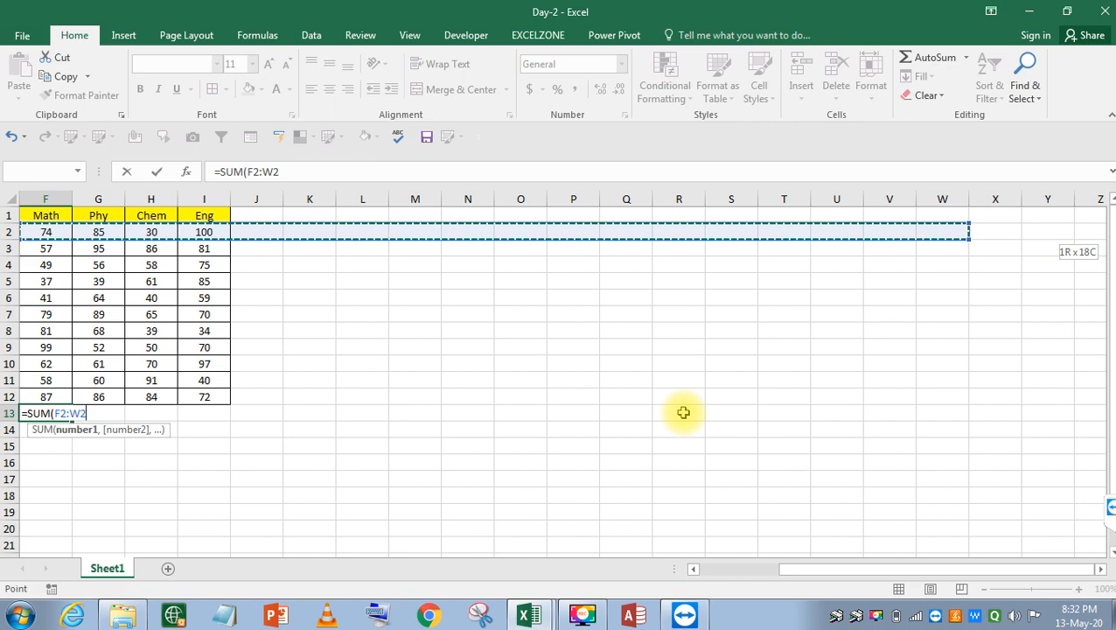
Step: Shrink the SUM argument in F13 back to the single cell F2
{"action": "key", "text": "shift+Left"}
{"action": "key", "text": "shift+Left"}
{"action": "key", "text": "shift+Left"}
{"action": "key", "text": "shift+Left"}
{"action": "key", "text": "shift+Left"}
{"action": "key", "text": "shift+Left"}
{"action": "key", "text": "shift+Left"}
{"action": "key", "text": "shift+Left"}
{"action": "key", "text": "shift+Left"}
{"action": "key", "text": "shift+Left"}
{"action": "key", "text": "shift+Left"}
{"action": "key", "text": "shift+Left"}
{"action": "key", "text": "shift+Left"}
{"action": "key", "text": "shift+Left"}
{"action": "key", "text": "shift+Left"}
{"action": "key", "text": "shift+Left"}
{"action": "key", "text": "shift+Left"}
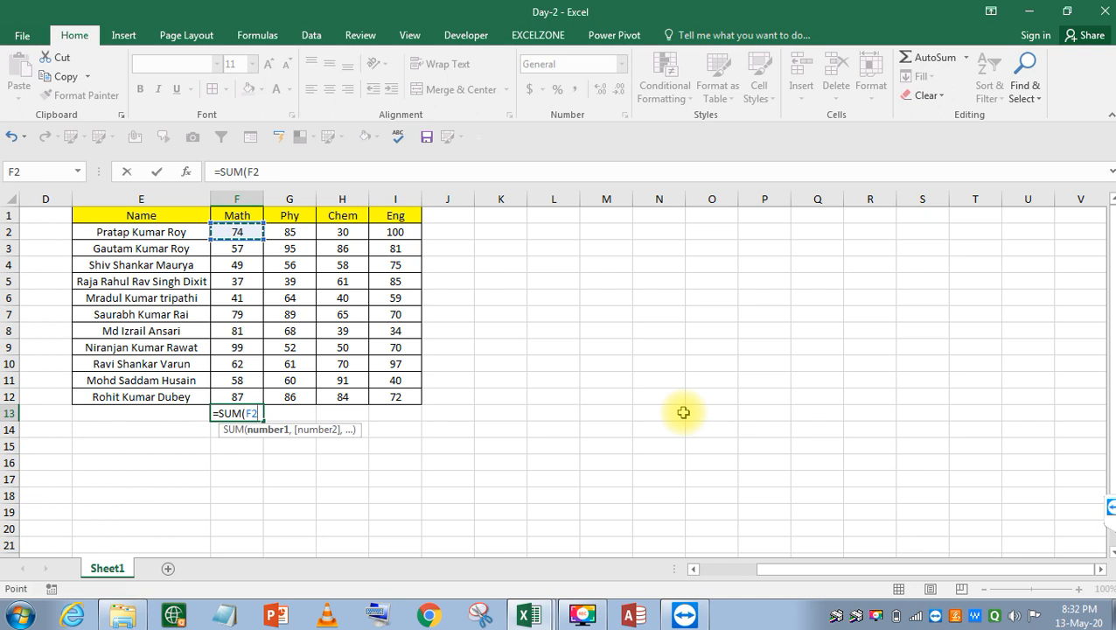
Step: Extend the SUM argument in F13 from F2 across row 2 to DV2, and discard the edit
{"action": "key", "text": "shift+Right"}
{"action": "key", "text": "shift+Right"}
{"action": "key", "text": "shift+Right"}
{"action": "key", "text": "shift+Right"}
{"action": "key", "text": "shift+Right"}
{"action": "key", "text": "shift+Right"}
{"action": "key", "text": "shift+Right"}
{"action": "key", "text": "shift+Right"}
{"action": "key", "text": "shift+Right"}
{"action": "key", "text": "shift+Right"}
{"action": "key", "text": "shift+Right"}
{"action": "key", "text": "shift+Right"}
{"action": "key", "text": "shift+Right"}
{"action": "key", "text": "shift+Right"}
{"action": "key", "text": "shift+Right"}
{"action": "key", "text": "shift+Right"}
{"action": "key", "text": "shift+Right"}
{"action": "key", "text": "shift+Right"}
{"action": "key", "text": "shift+Right"}
{"action": "key", "text": "shift+Right"}
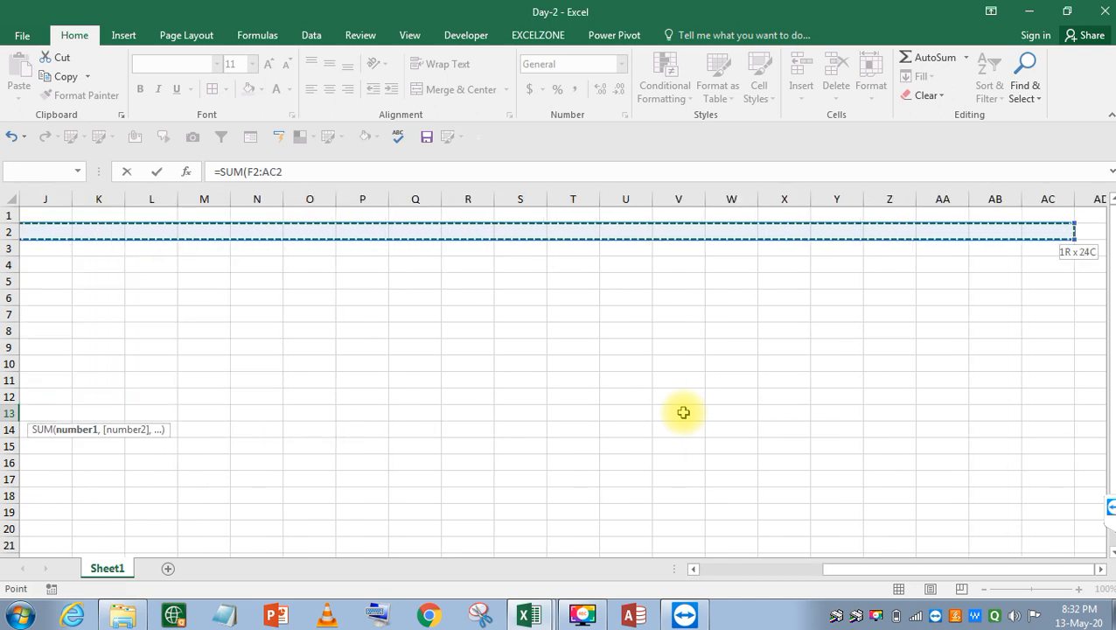
{"action": "key", "text": "shift+Right"}
{"action": "key", "text": "shift+Right"}
{"action": "key", "text": "shift+Right"}
{"action": "key", "text": "shift+Right"}
{"action": "key", "text": "shift+Right"}
{"action": "key", "text": "shift+Right"}
{"action": "key", "text": "shift+Right"}
{"action": "key", "text": "shift+Right"}
{"action": "key", "text": "shift+Right"}
{"action": "key", "text": "shift+Right"}
{"action": "key", "text": "shift+Right"}
{"action": "key", "text": "shift+Right"}
{"action": "key", "text": "shift+Right"}
{"action": "key", "text": "shift+Right"}
{"action": "key", "text": "shift+Right"}
{"action": "key", "text": "shift+Right"}
{"action": "key", "text": "shift+Right"}
{"action": "key", "text": "shift+Right"}
{"action": "key", "text": "shift+Right"}
{"action": "key", "text": "shift+Right"}
{"action": "key", "text": "shift+Right"}
{"action": "key", "text": "shift+Right"}
{"action": "key", "text": "shift+Right"}
{"action": "key", "text": "shift+Right"}
{"action": "key", "text": "shift+Right"}
{"action": "key", "text": "shift+Right"}
{"action": "key", "text": "shift+Right"}
{"action": "key", "text": "shift+Right"}
{"action": "key", "text": "shift+Right"}
{"action": "key", "text": "shift+Right"}
{"action": "key", "text": "shift+Right"}
{"action": "key", "text": "shift+Right"}
{"action": "key", "text": "shift+Right"}
{"action": "key", "text": "shift+Right"}
{"action": "key", "text": "shift+Right"}
{"action": "key", "text": "shift+Right"}
{"action": "key", "text": "shift+Right"}
{"action": "key", "text": "shift+Right"}
{"action": "key", "text": "shift+Right"}
{"action": "key", "text": "shift+Right"}
{"action": "key", "text": "shift+Right"}
{"action": "key", "text": "shift+Right"}
{"action": "key", "text": "shift+Right"}
{"action": "key", "text": "shift+Right"}
{"action": "key", "text": "shift+Right"}
{"action": "key", "text": "shift+Right"}
{"action": "key", "text": "shift+Right"}
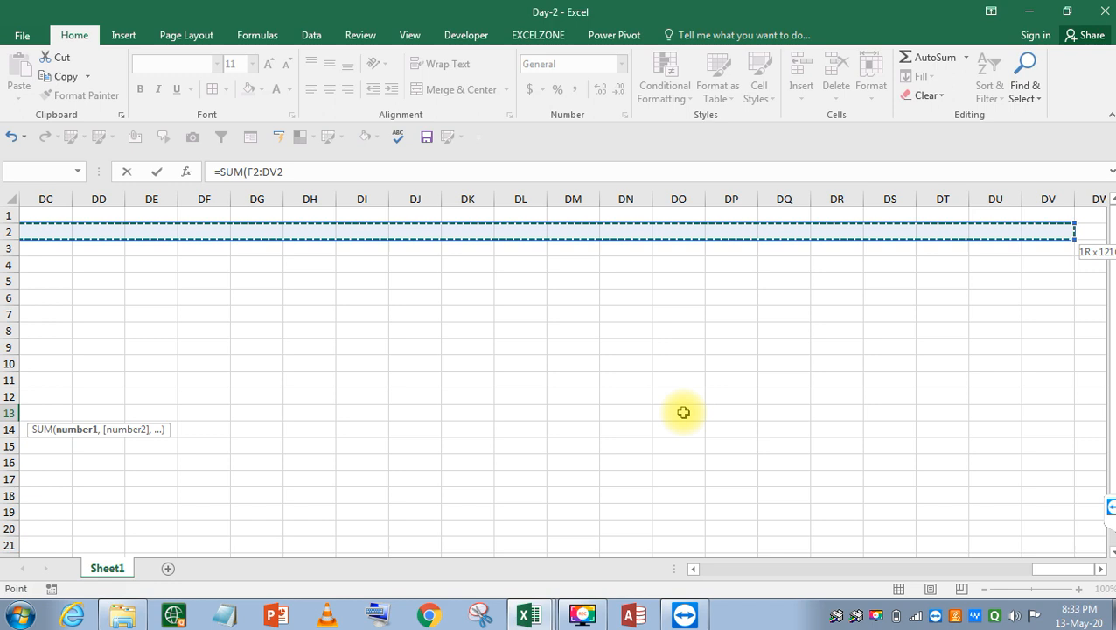
{"action": "key", "text": "Escape"}
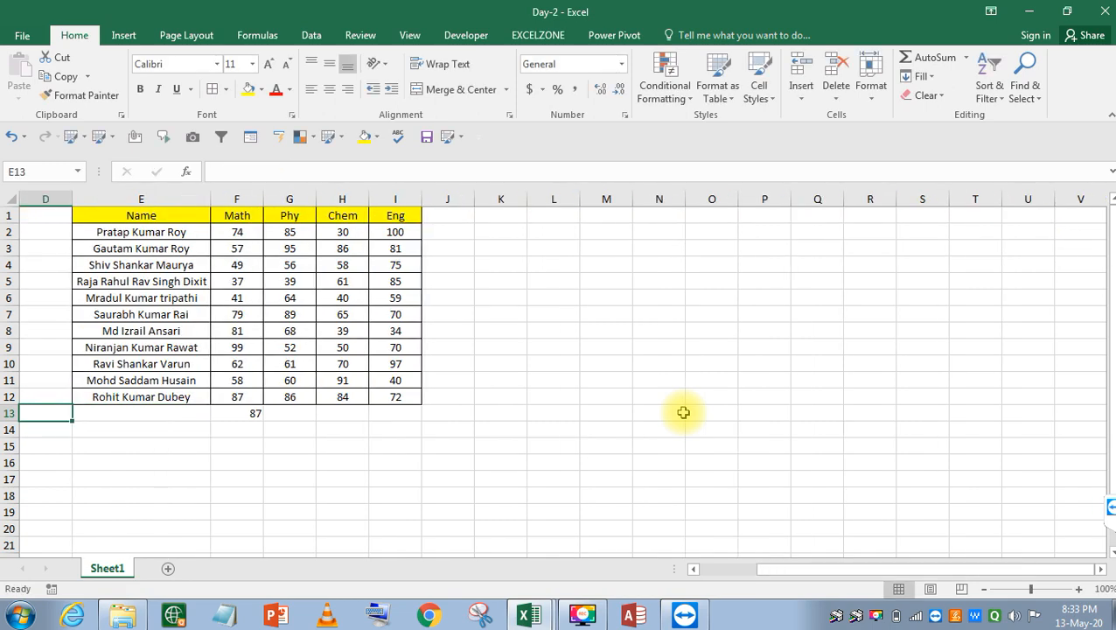
Step: Total the Math marks in F13 with =SUM(F2:F12) and make the cell bold
{"action": "type", "text": "=sum("}
{"action": "key", "text": "Up"}
{"action": "key", "text": "shift+Up"}
{"action": "key", "text": "shift+Up"}
{"action": "key", "text": "shift+Up"}
{"action": "key", "text": "shift+Up"}
{"action": "key", "text": "shift+Up"}
{"action": "key", "text": "shift+Up"}
{"action": "key", "text": "shift+Up"}
{"action": "key", "text": "shift+Up"}
{"action": "key", "text": "shift+Up"}
{"action": "key", "text": "shift+Up"}
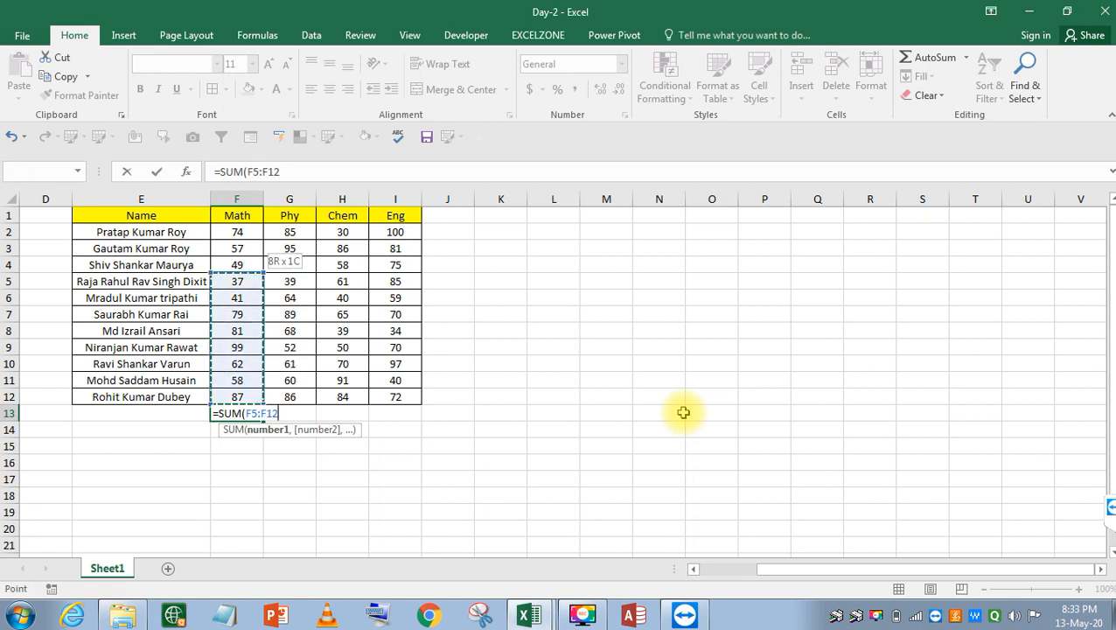
{"action": "key", "text": "ctrl+Return"}
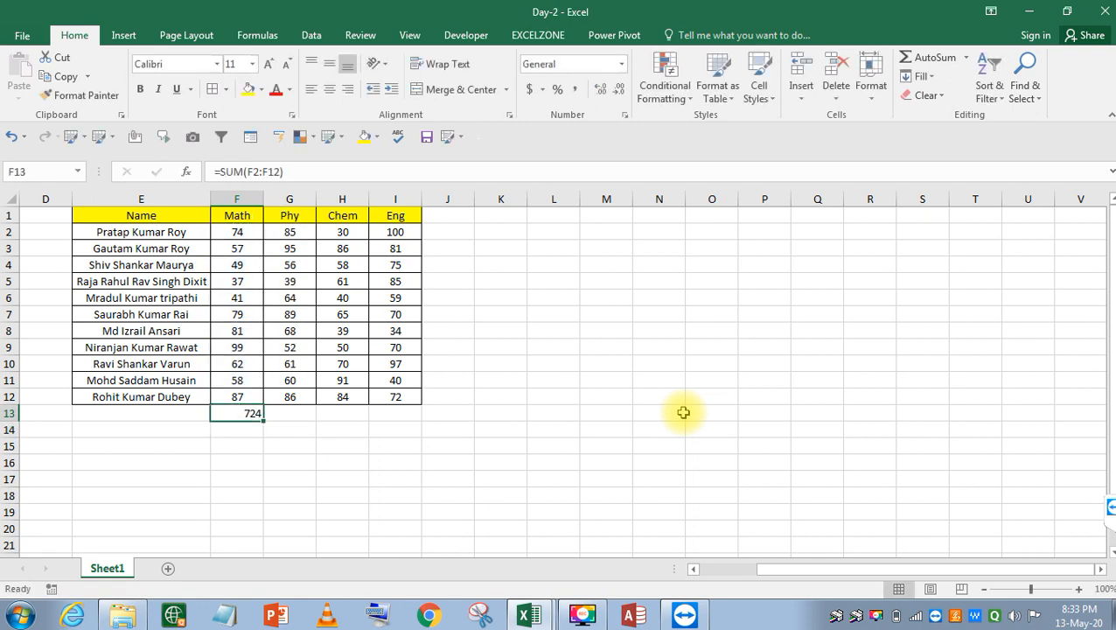
{"action": "key", "text": "ctrl+b"}
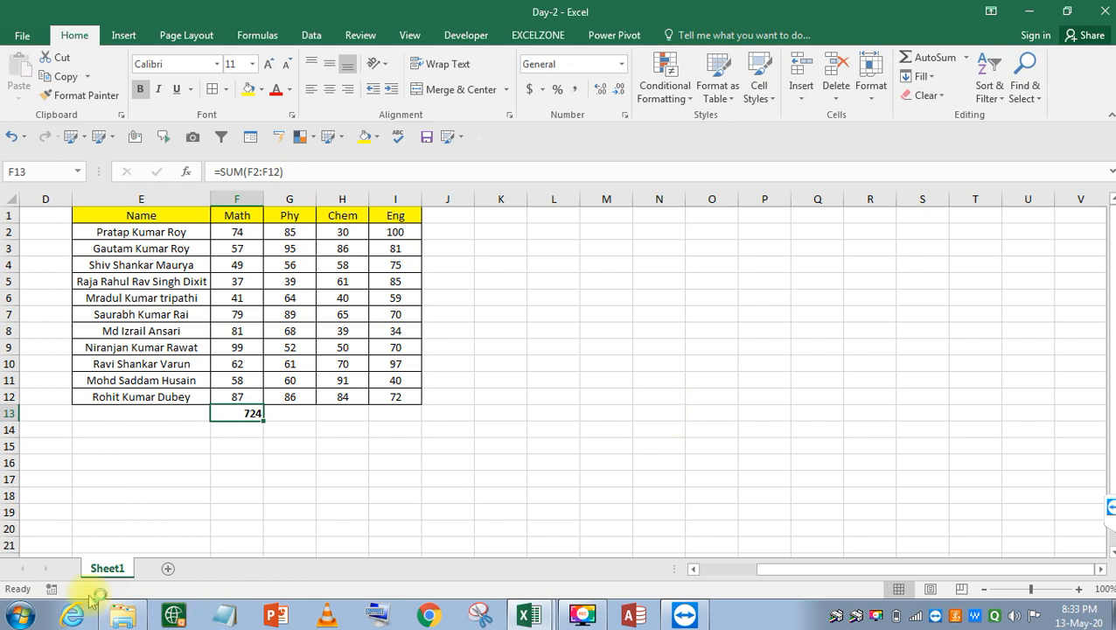
Step: Show F13's formula =SUM(F2:F12) as plain text in cell K14
{"action": "left_click", "coordinate": [252, 413]}
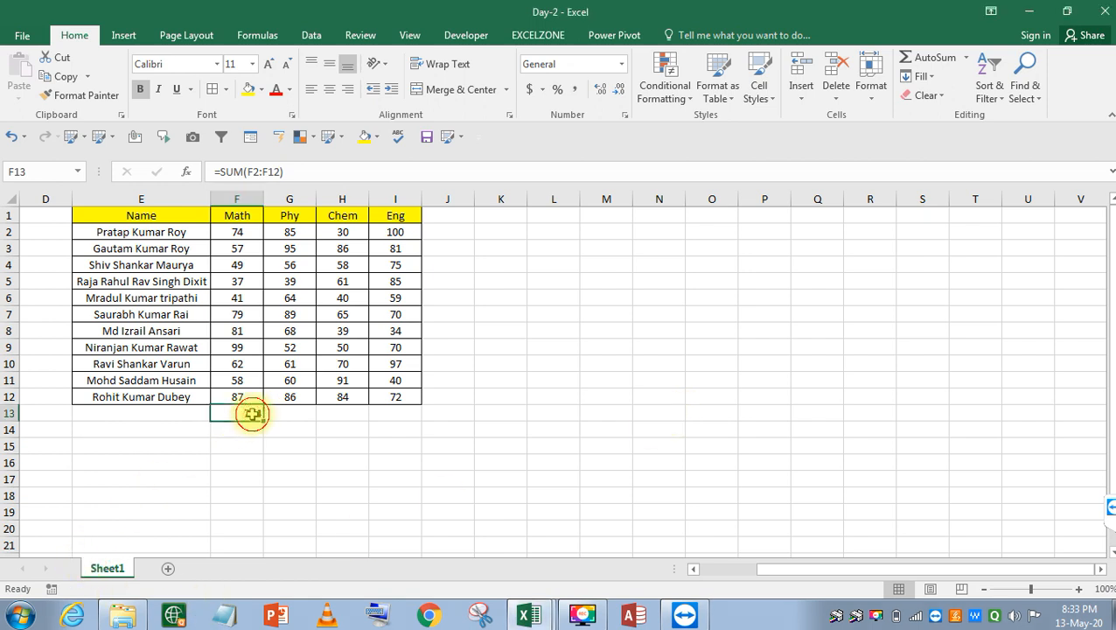
{"action": "key", "text": "F2"}
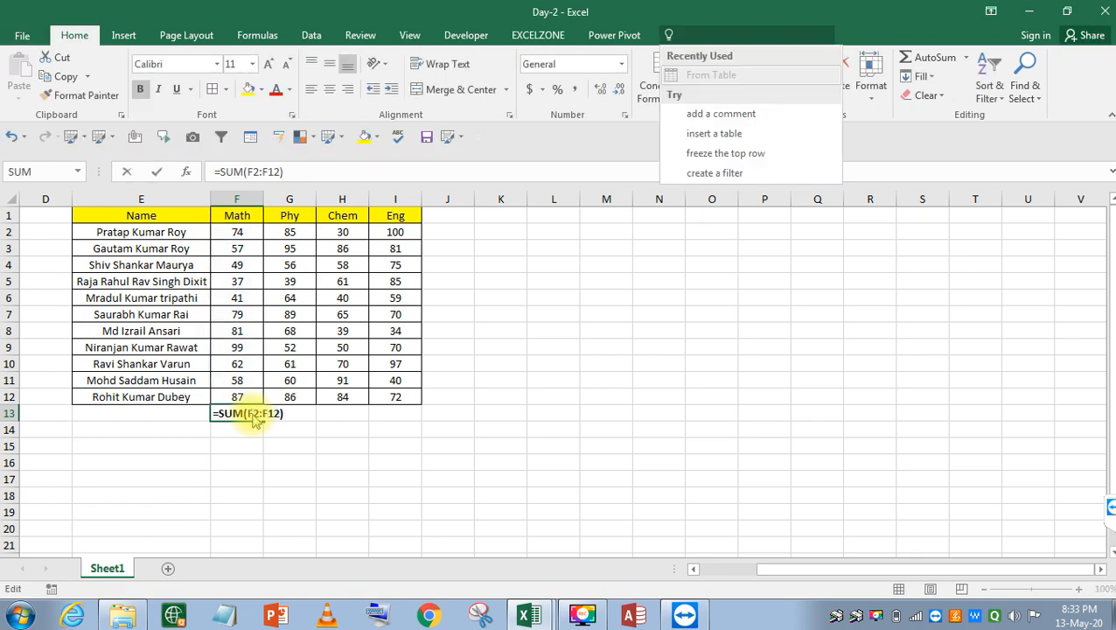
{"action": "left_click", "coordinate": [283, 412]}
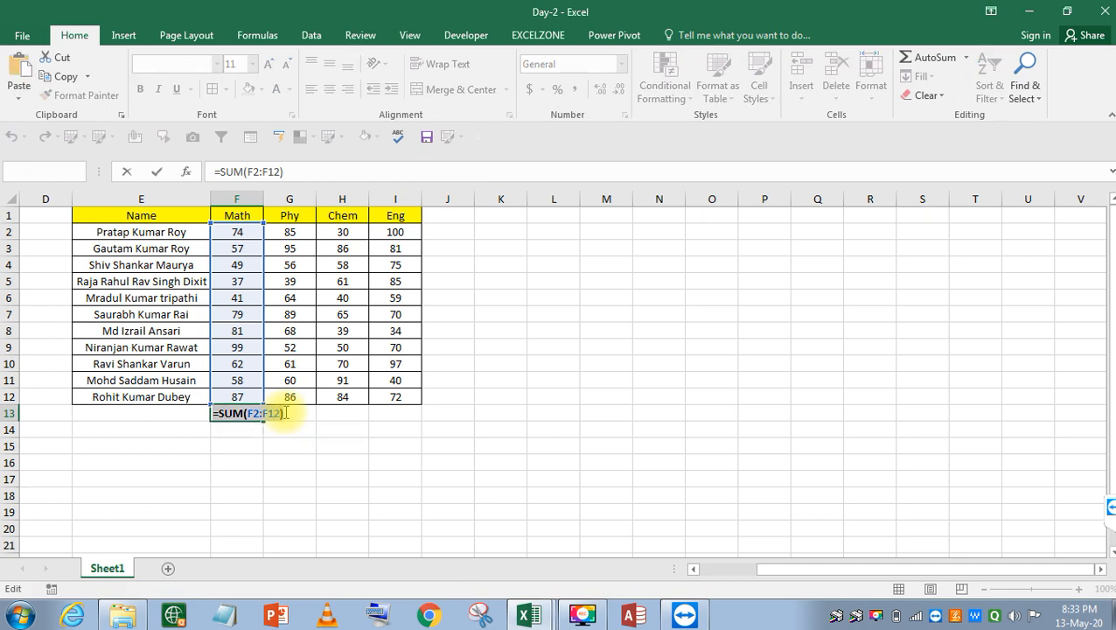
{"action": "key", "text": "Return"}
{"action": "key", "text": "Right"}
{"action": "key", "text": "Right"}
{"action": "key", "text": "Right"}
{"action": "key", "text": "Right"}
{"action": "key", "text": "Right"}
{"action": "type", "text": "=SUM(F2:F12)"}
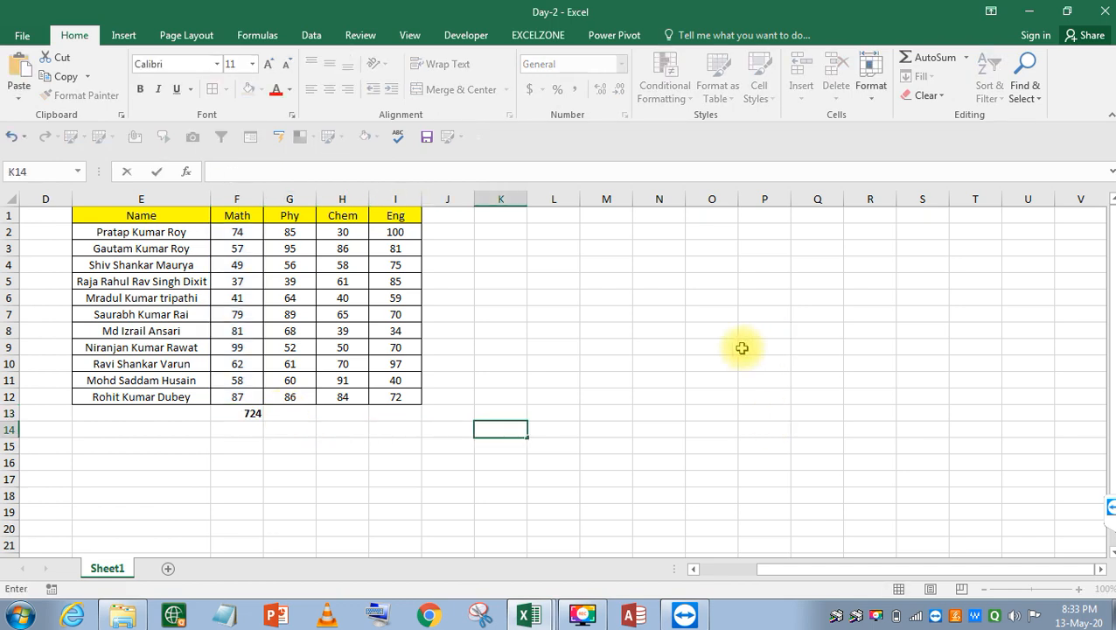
{"action": "key", "text": "Return"}
{"action": "key", "text": "Left"}
{"action": "key", "text": "Left"}
{"action": "key", "text": "Left"}
{"action": "key", "text": "Left"}
{"action": "key", "text": "Left"}
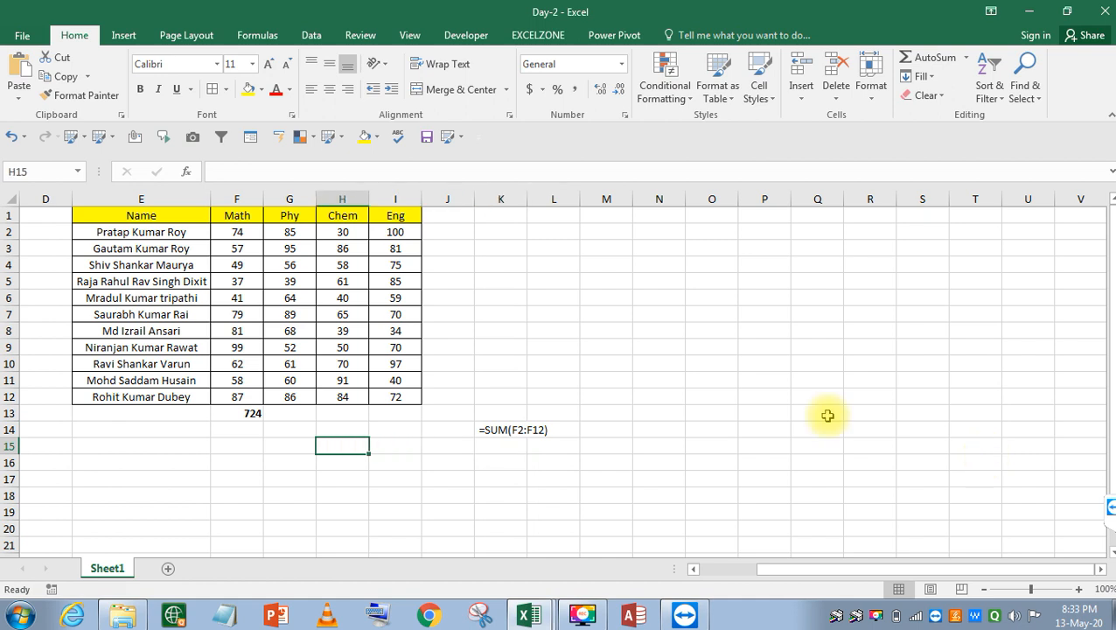
{"action": "key", "text": "Down"}
{"action": "key", "text": "Up"}
{"action": "type", "text": "=s"}
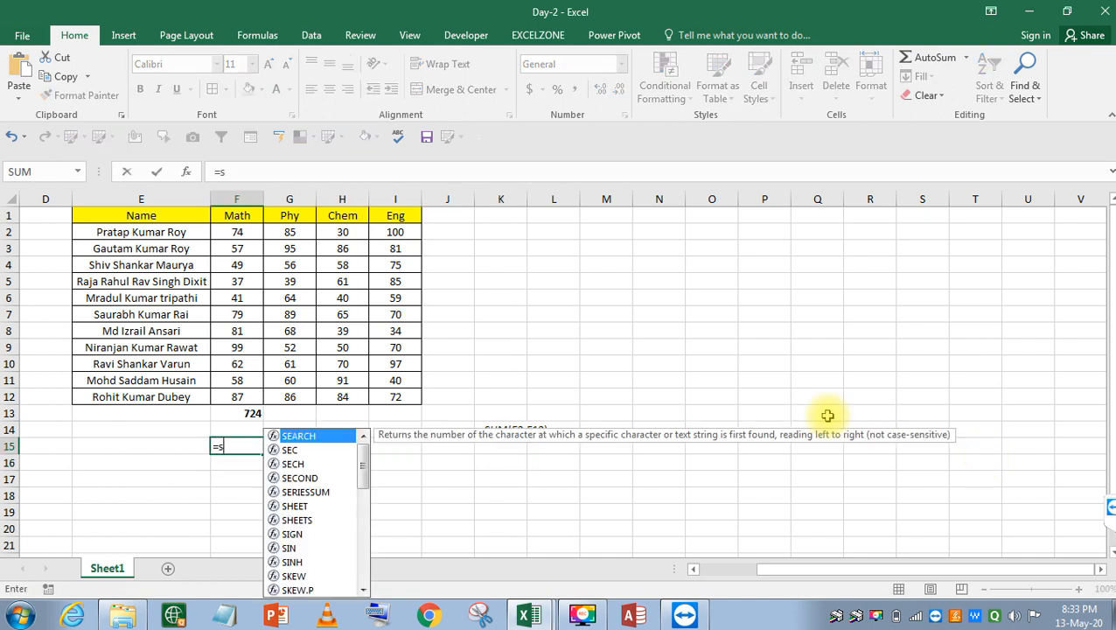
{"action": "double_click", "coordinate": [817, 411]}
{"action": "type", "text": "m"}
{"action": "key", "text": "Tab"}
Step: Overwrite cell F15 with a SUM formula that takes the Math mark in F12 as its first reference
{"action": "key", "text": "Left"}
{"action": "key", "text": "Left"}
{"action": "key", "text": "Left"}
{"action": "key", "text": "Left"}
{"action": "key", "text": "Left"}
{"action": "key", "text": "Left"}
{"action": "key", "text": "Left"}
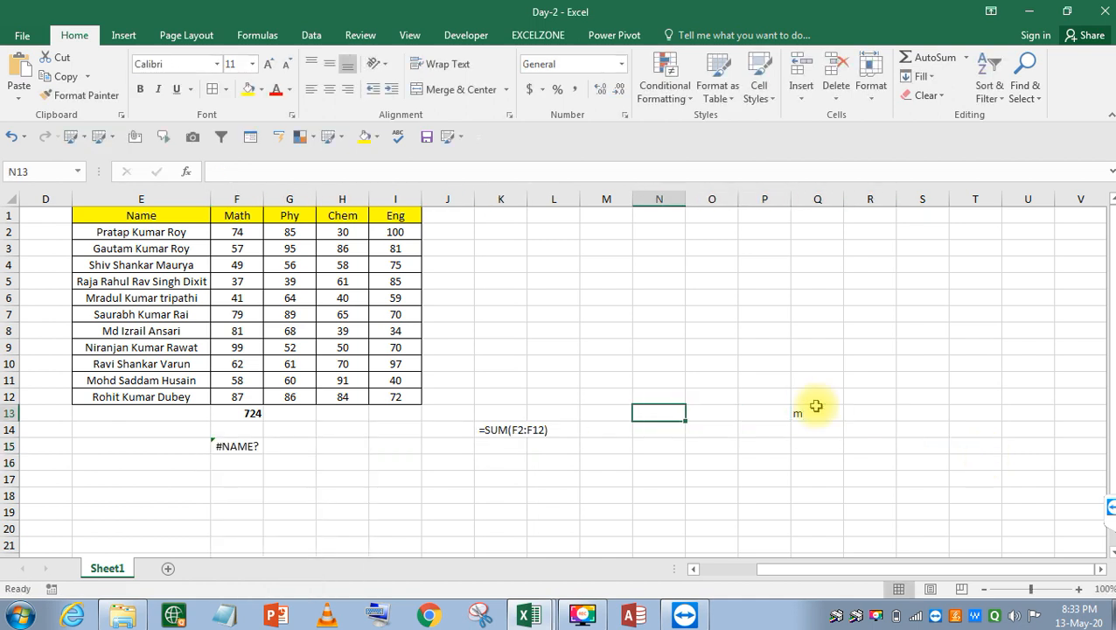
{"action": "key", "text": "Left"}
{"action": "key", "text": "Left"}
{"action": "key", "text": "Left"}
{"action": "key", "text": "Left"}
{"action": "key", "text": "Left"}
{"action": "key", "text": "Down"}
{"action": "key", "text": "Down"}
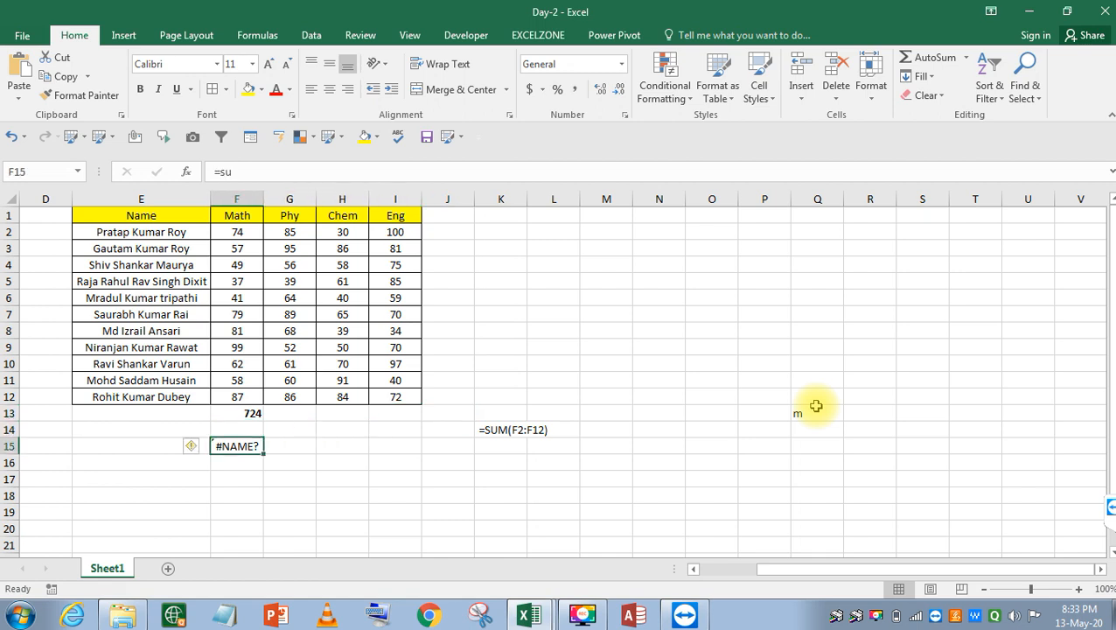
{"action": "type", "text": "=sum"}
{"action": "key", "text": "Tab"}
{"action": "key", "text": "Up"}
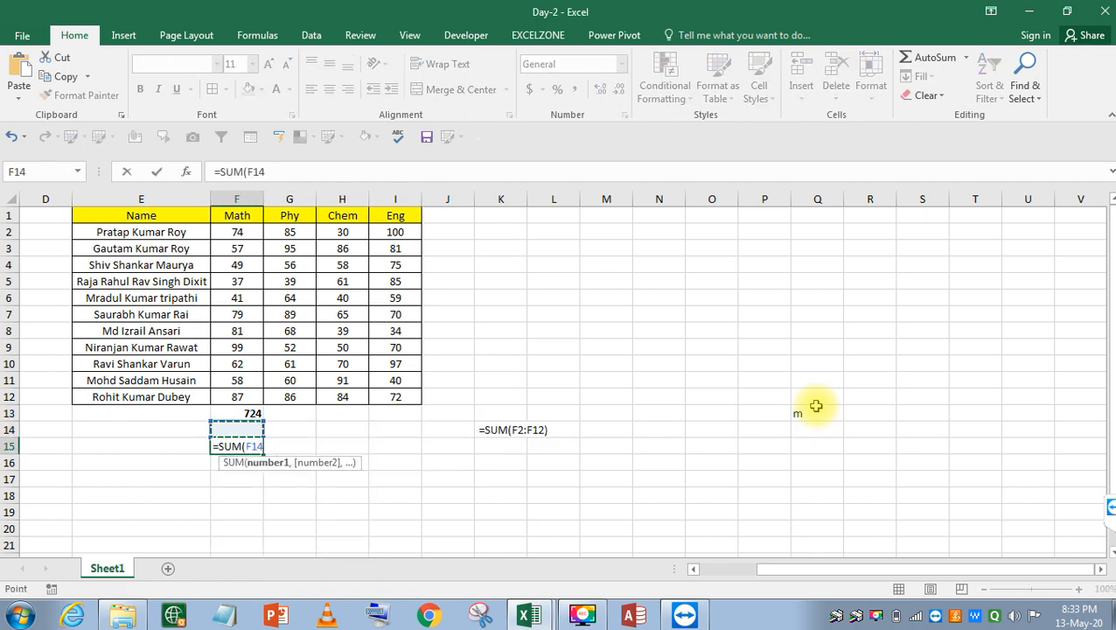
{"action": "key", "text": "Up"}
{"action": "key", "text": "Up"}
Step: Add F11 to F12 with a plus sign inside the SUM in F15 and close the formula as =SUM(F12+F11)
{"action": "type", "text": "+"}
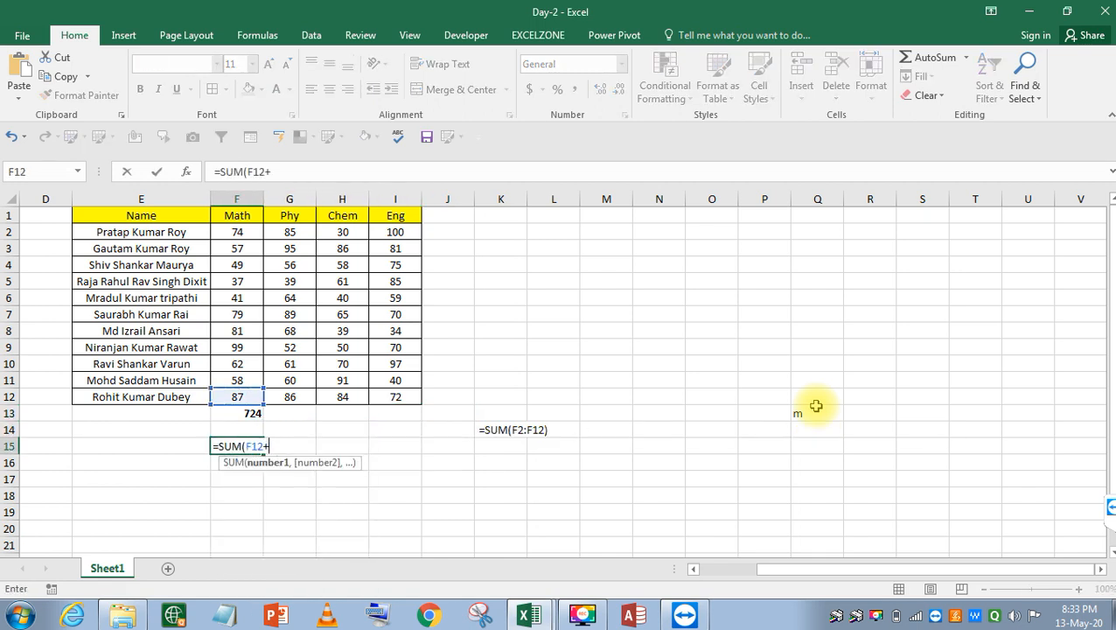
{"action": "key", "text": "Up"}
{"action": "key", "text": "Up"}
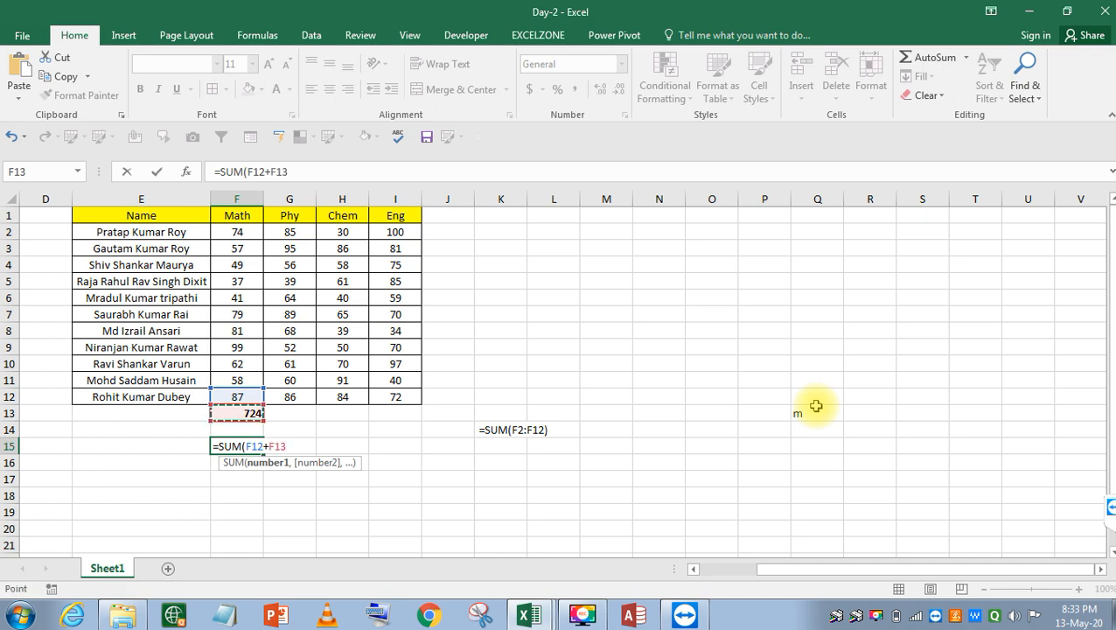
{"action": "key", "text": "Up"}
{"action": "key", "text": "Up"}
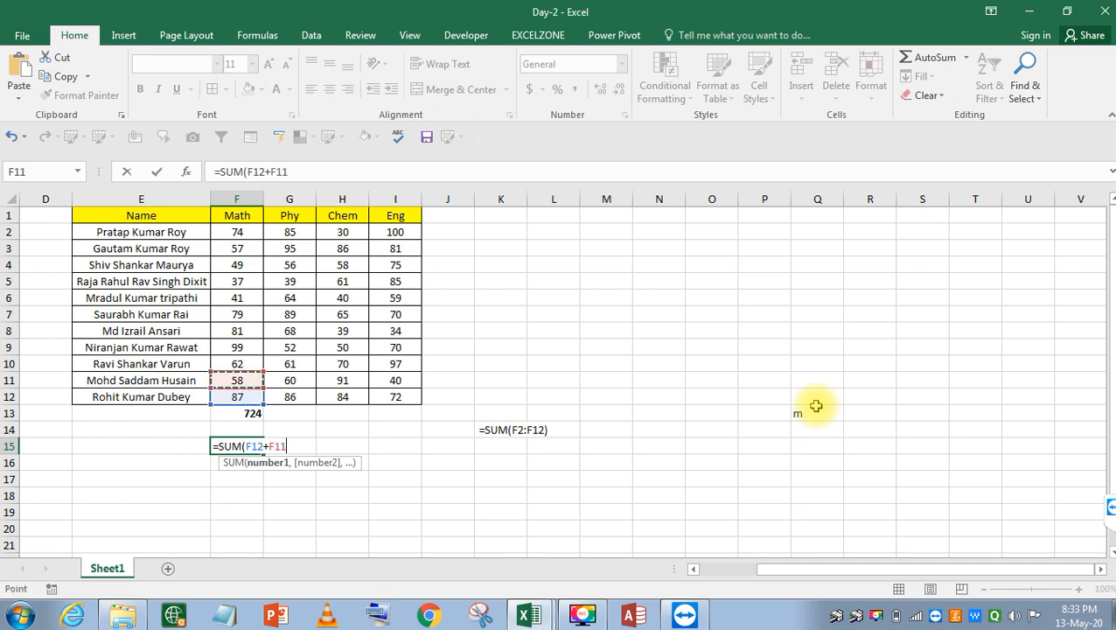
{"action": "type", "text": ")"}
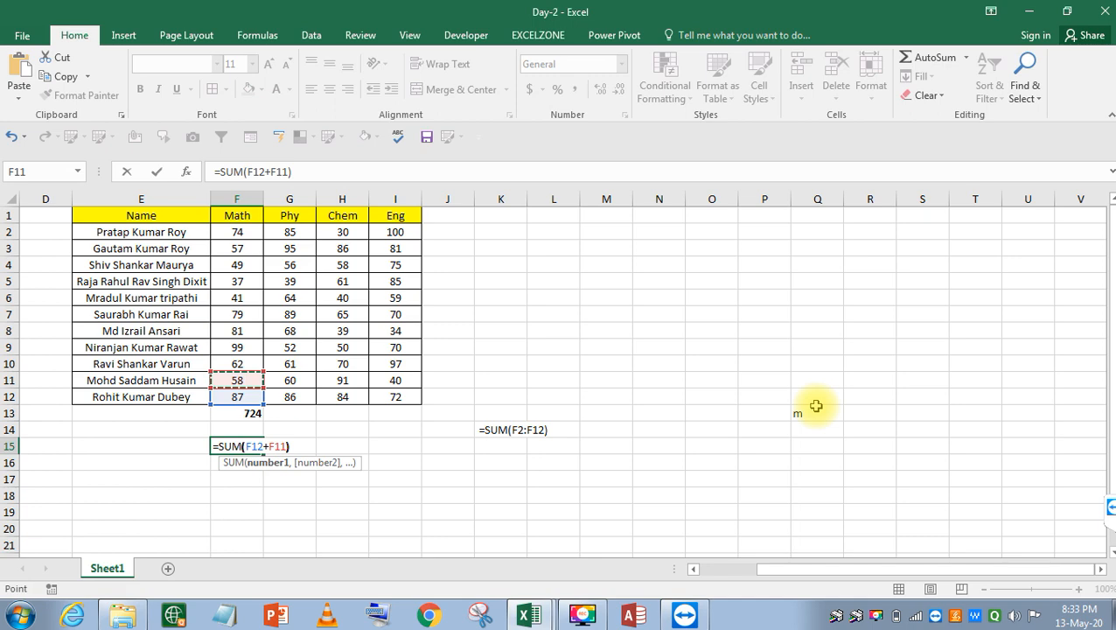